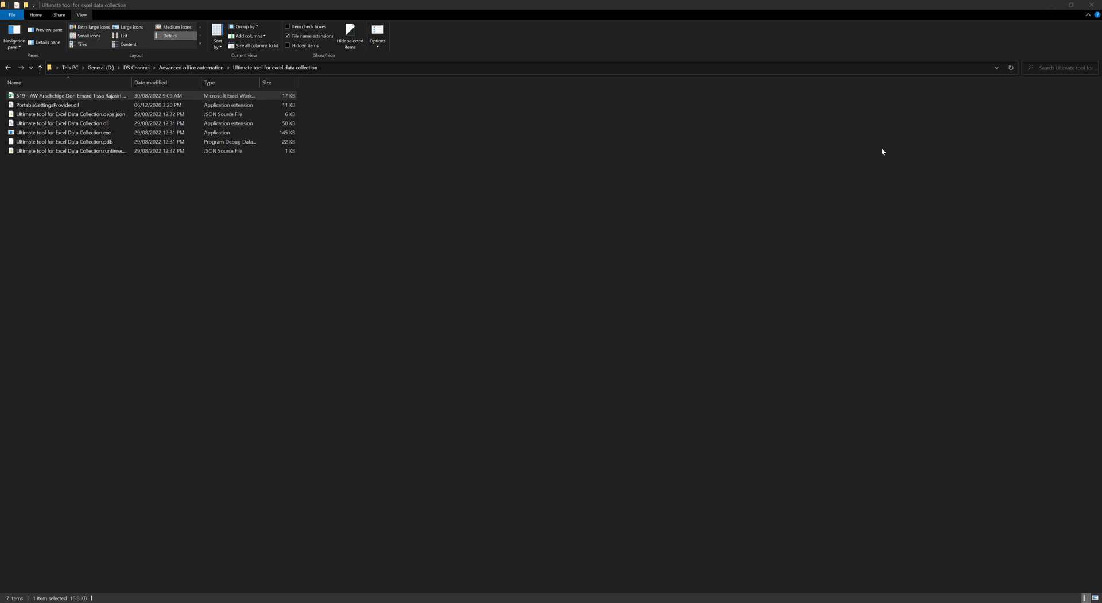
Launch Ultimate tool for Excel Data Collection.exe from its folder.
{"action": "left_click", "coordinate": [90, 133]}
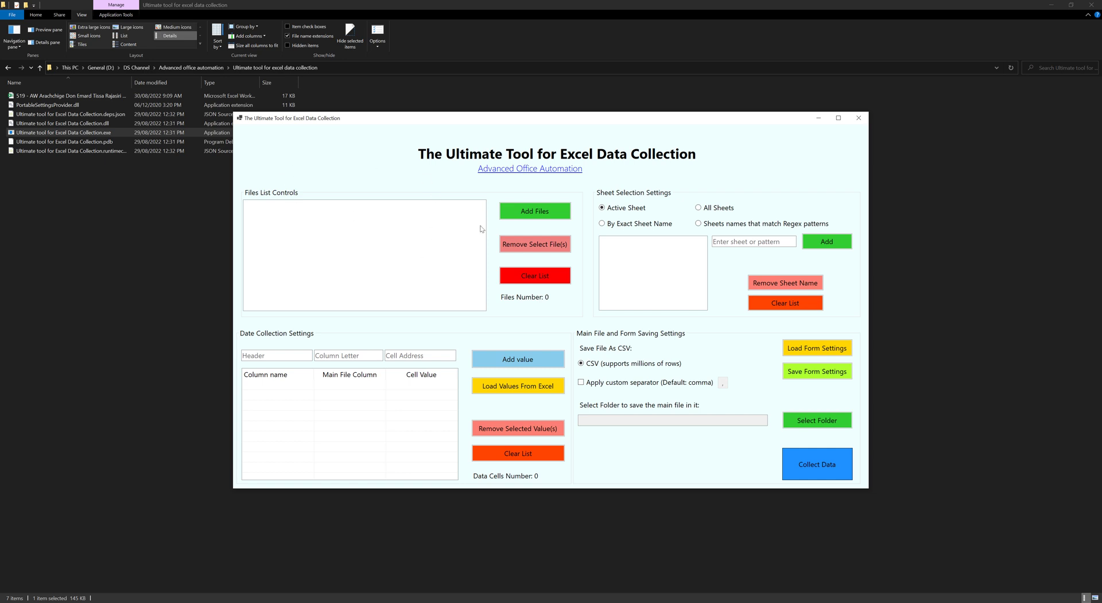
Open the sample appraisal workbook in Excel, examine its name, position and department header fields, and close it.
{"action": "left_click", "coordinate": [82, 95]}
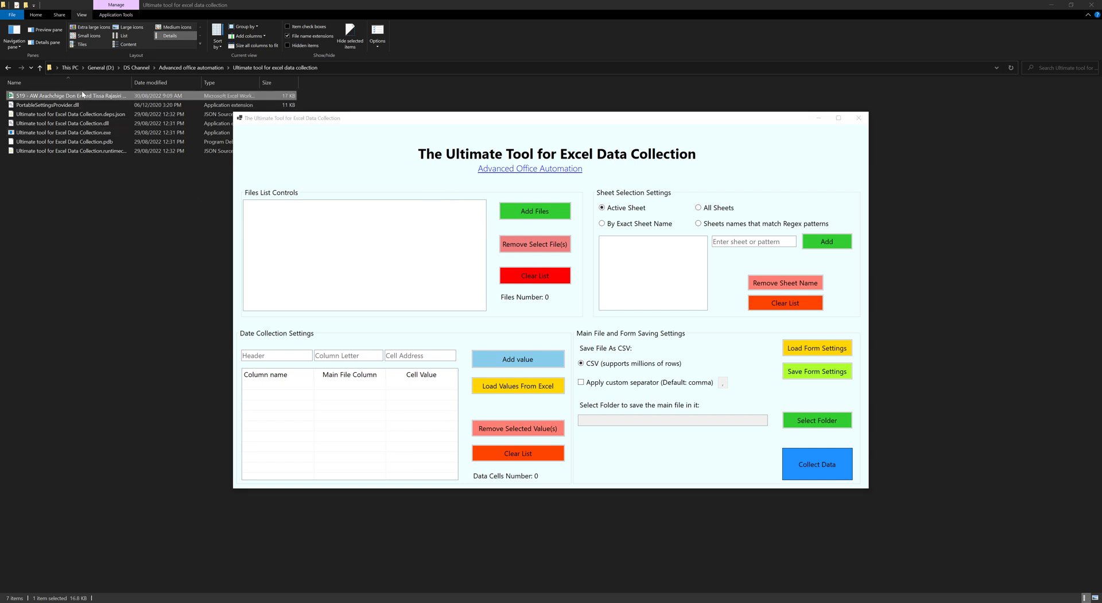
{"action": "double_click", "coordinate": [82, 95]}
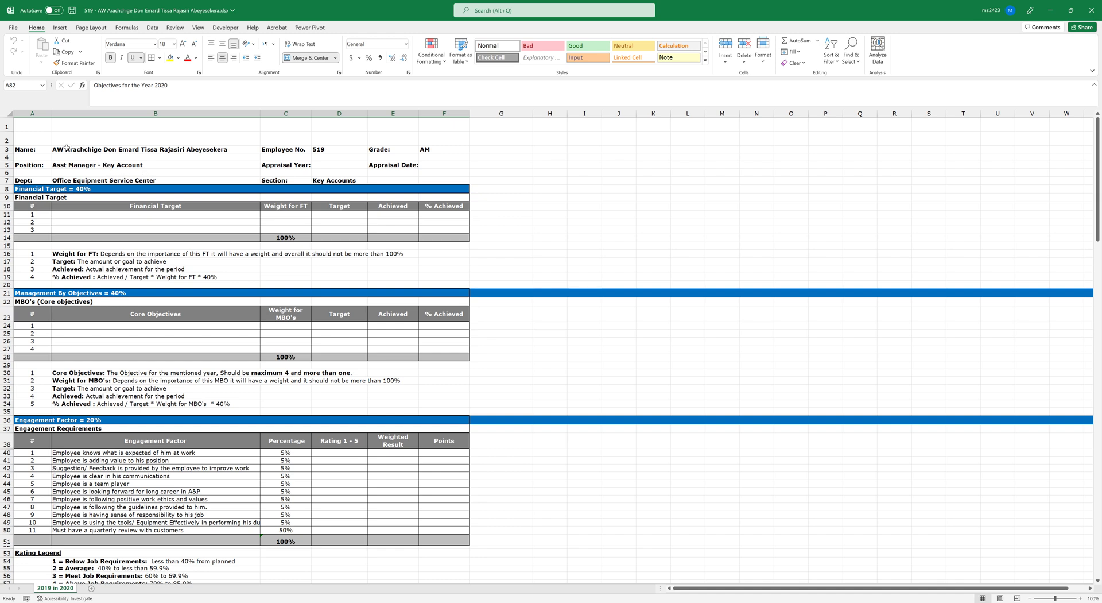
{"action": "left_click_drag", "start_coordinate": [28, 147], "coordinate": [375, 172]}
{"action": "left_click", "coordinate": [499, 180]}
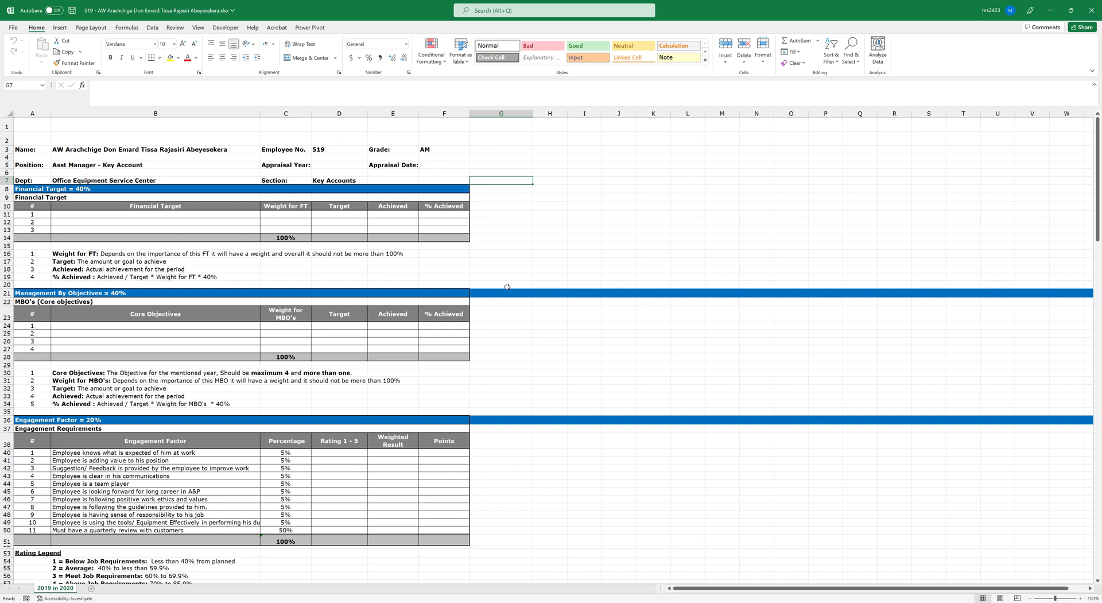
{"action": "left_click", "coordinate": [1097, 8]}
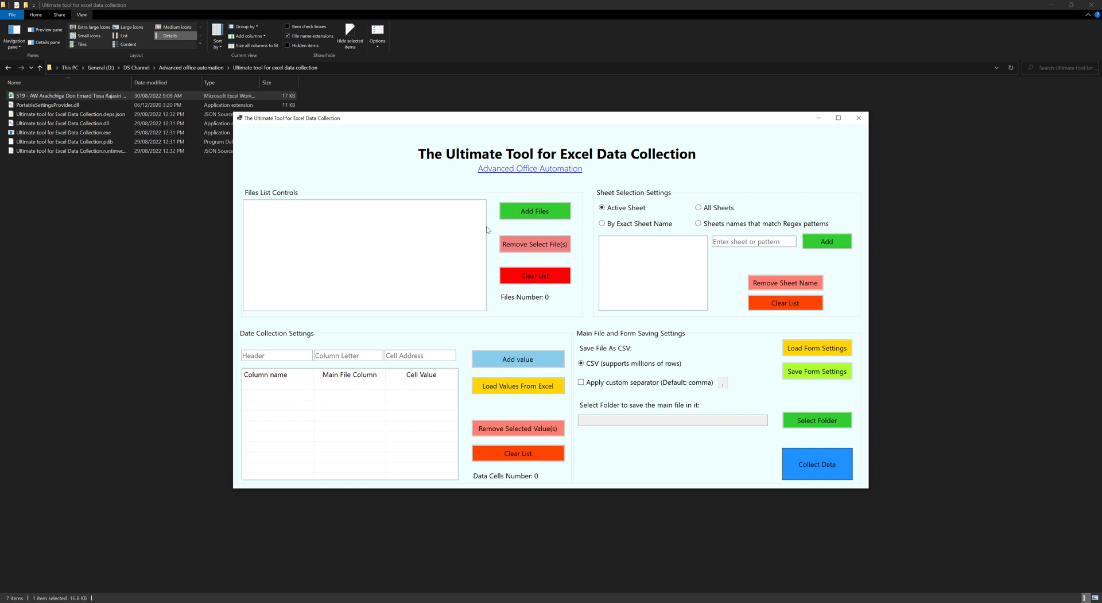
Add the first eight workbooks from the forms folder to the files list and check their paths.
{"action": "left_click", "coordinate": [537, 211]}
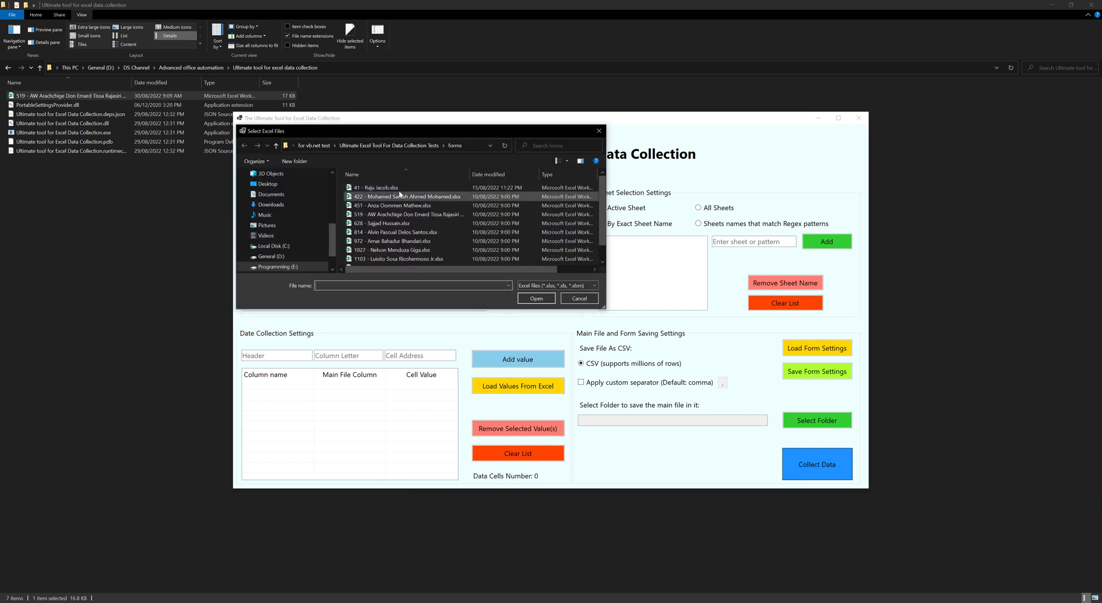
{"action": "left_click", "coordinate": [382, 188]}
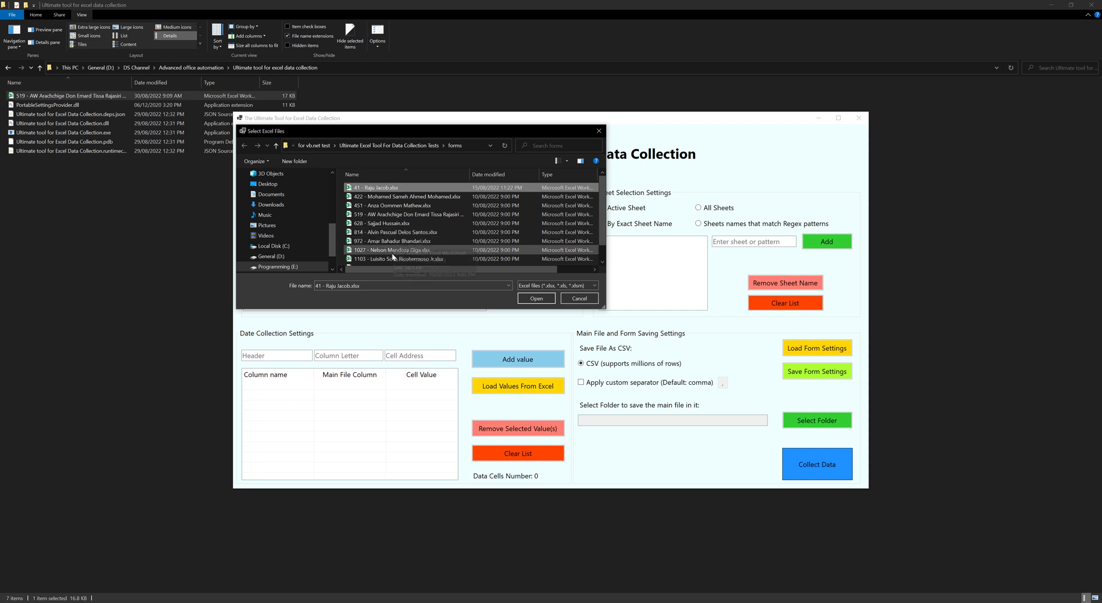
{"action": "left_click", "coordinate": [393, 252], "text": "shift"}
{"action": "left_click", "coordinate": [536, 298]}
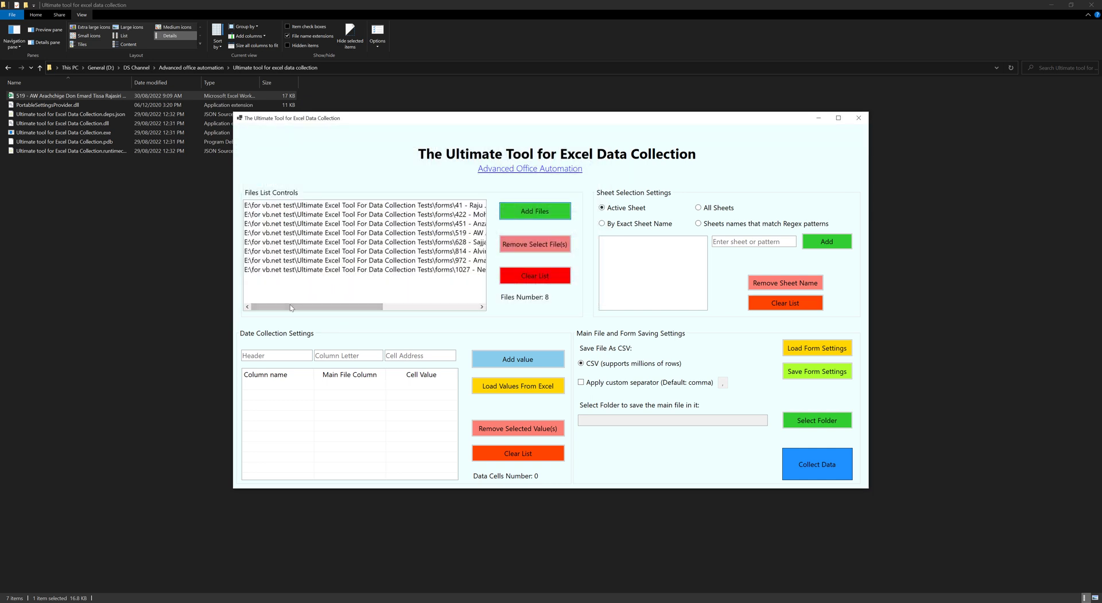
{"action": "left_click_drag", "start_coordinate": [333, 307], "coordinate": [417, 313]}
{"action": "scroll", "coordinate": [370, 237], "scroll_direction": "left", "scroll_amount": 5}
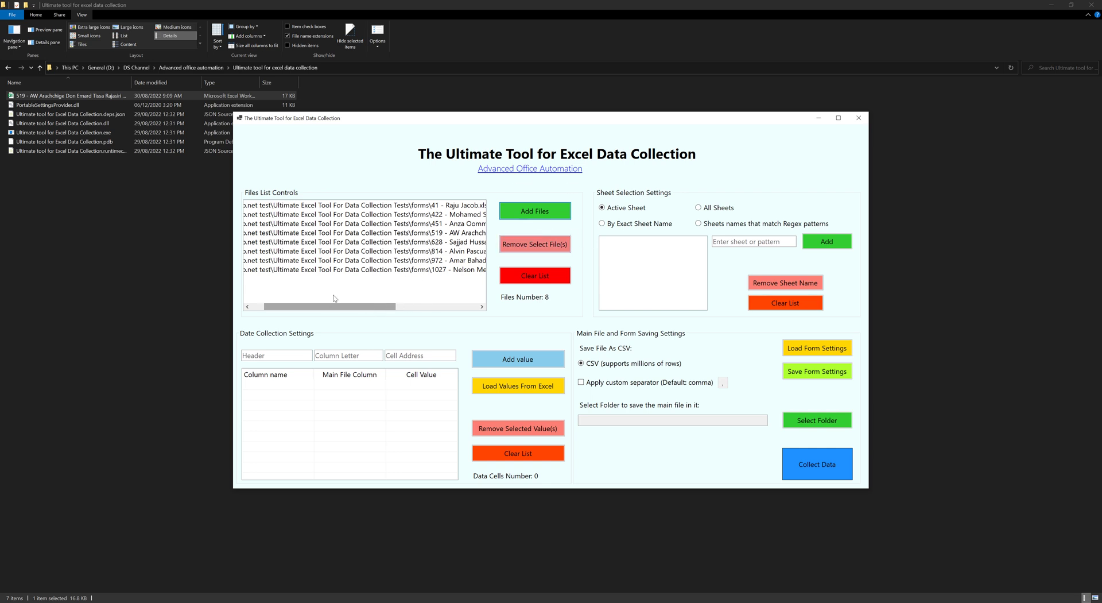
Add the two workbooks at the end of the forms folder to the files list.
{"action": "left_click", "coordinate": [524, 216]}
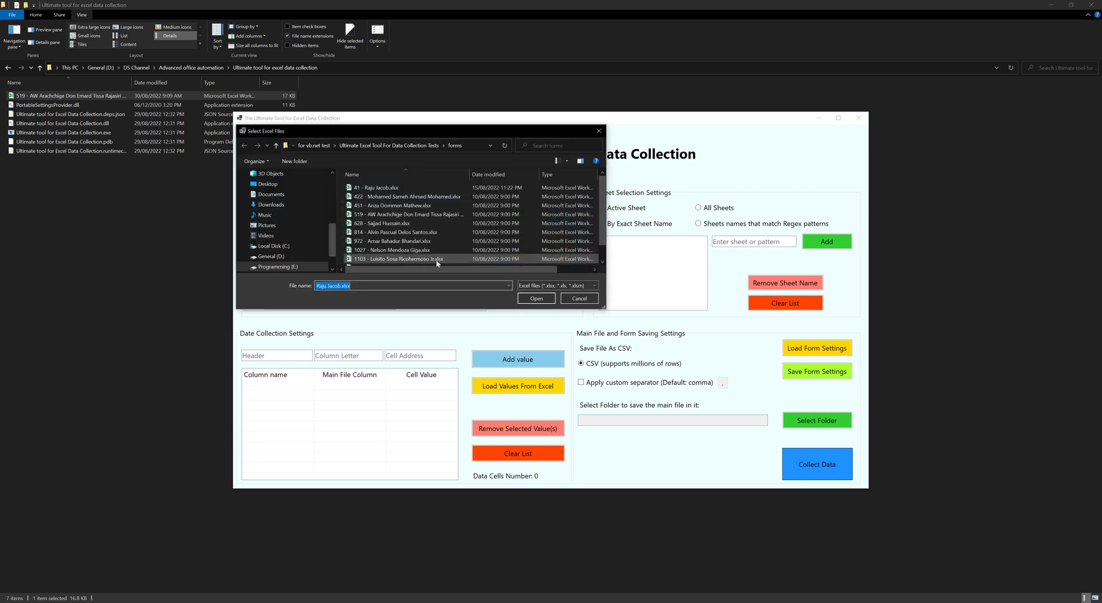
{"action": "scroll", "coordinate": [415, 240], "scroll_direction": "down", "scroll_amount": 1}
{"action": "left_click", "coordinate": [413, 260]}
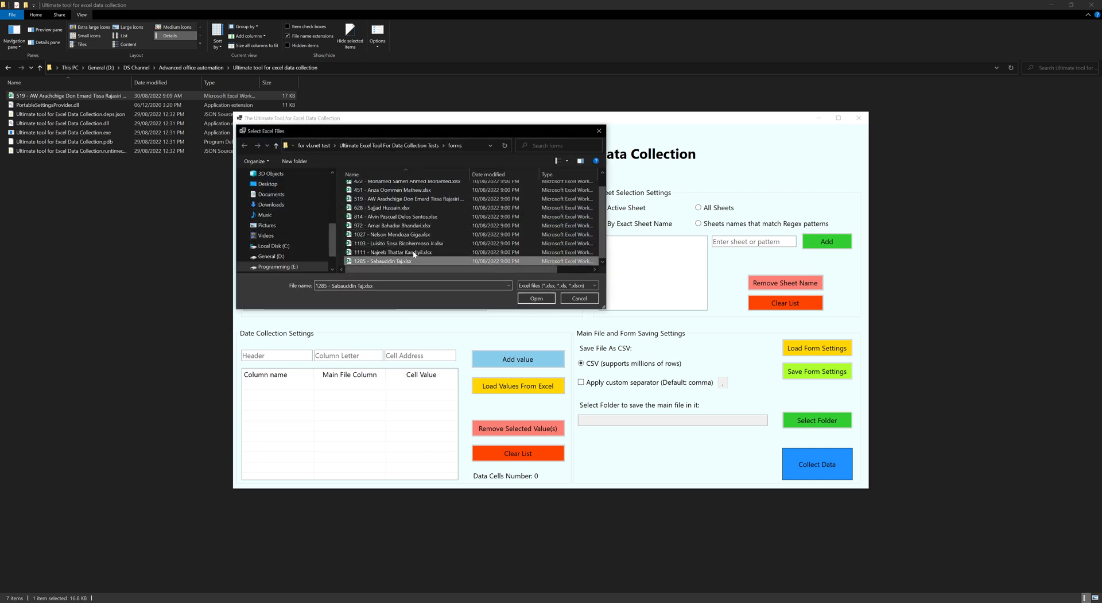
{"action": "left_click", "coordinate": [415, 253], "text": "ctrl"}
{"action": "left_click", "coordinate": [536, 298]}
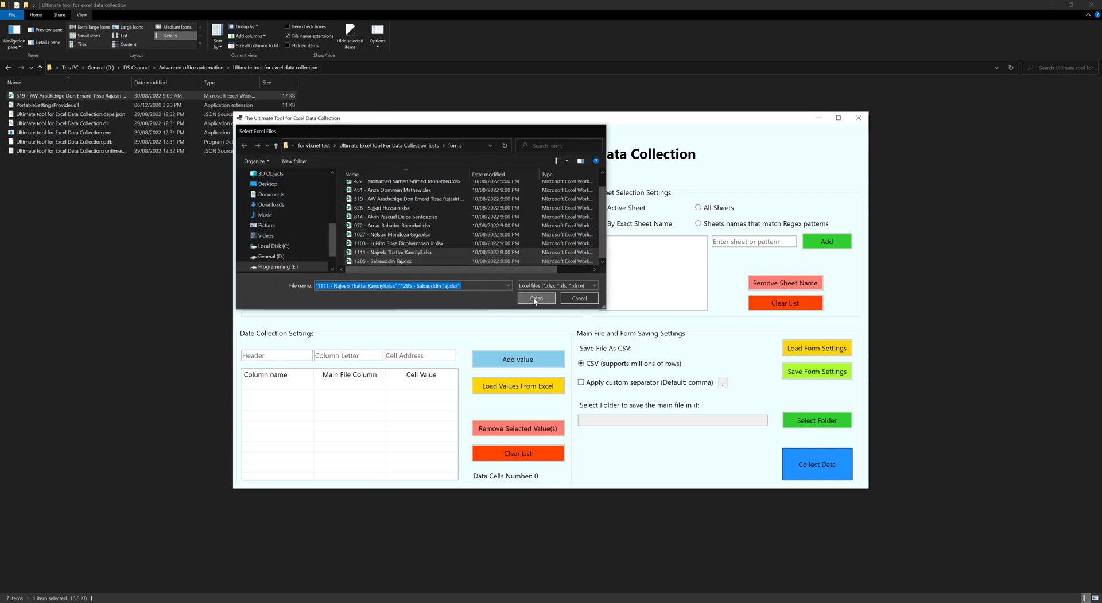
{"action": "mouse_move", "coordinate": [356, 306]}
{"action": "left_mouse_down"}
{"action": "mouse_move", "coordinate": [440, 308]}
{"action": "mouse_move", "coordinate": [348, 308]}
{"action": "left_mouse_up"}
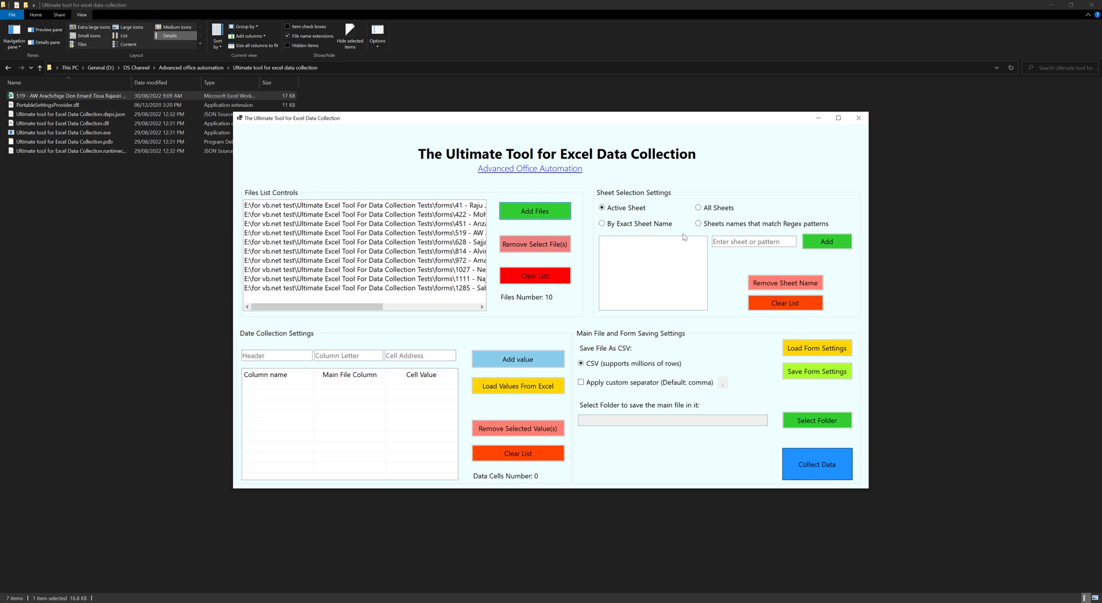
Open the sample appraisal workbook, add a blank sheet after 2019 in 2020, and close it without saving.
{"action": "left_click", "coordinate": [116, 95]}
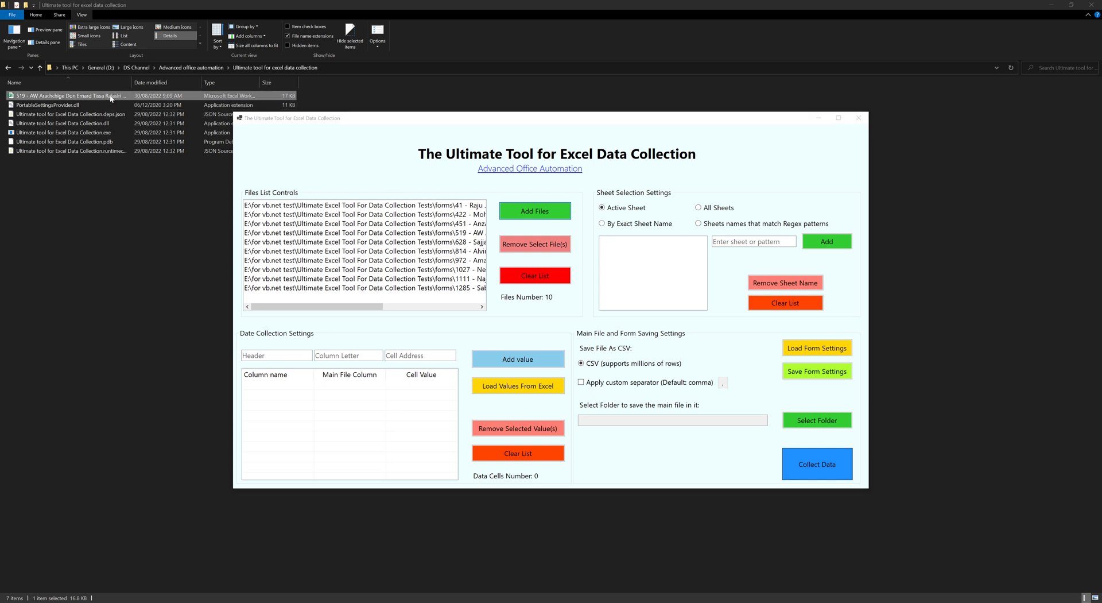
{"action": "double_click", "coordinate": [110, 97]}
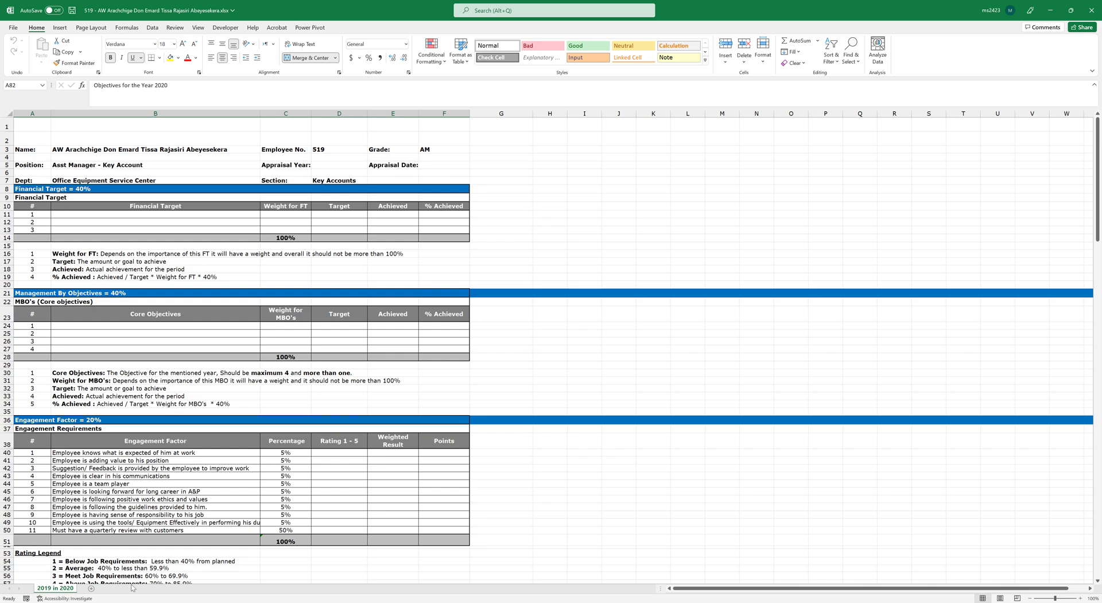
{"action": "left_click", "coordinate": [91, 589]}
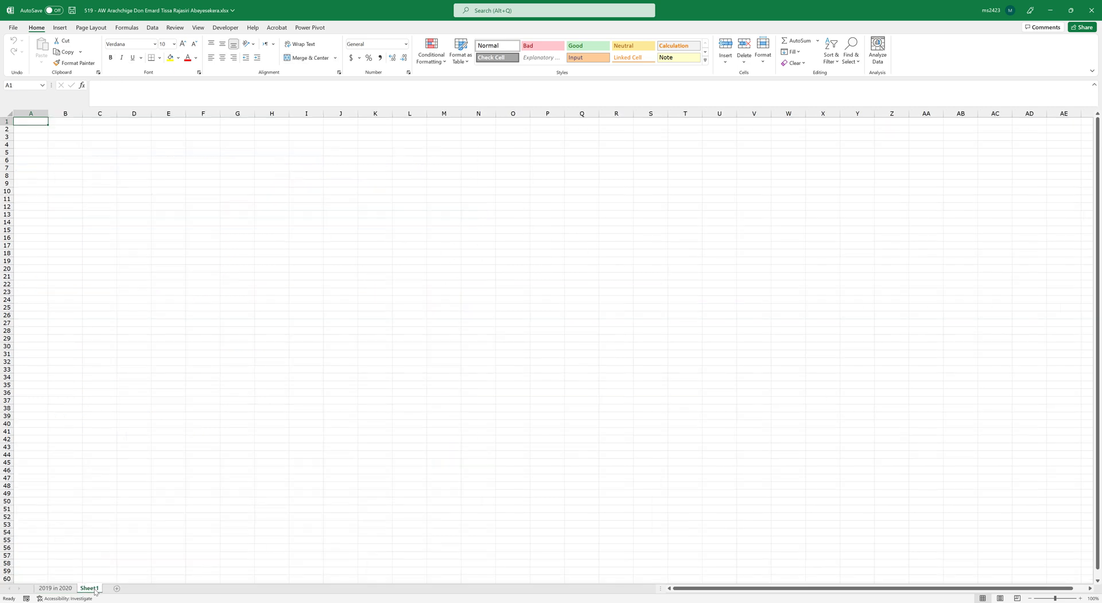
{"action": "left_click", "coordinate": [43, 589]}
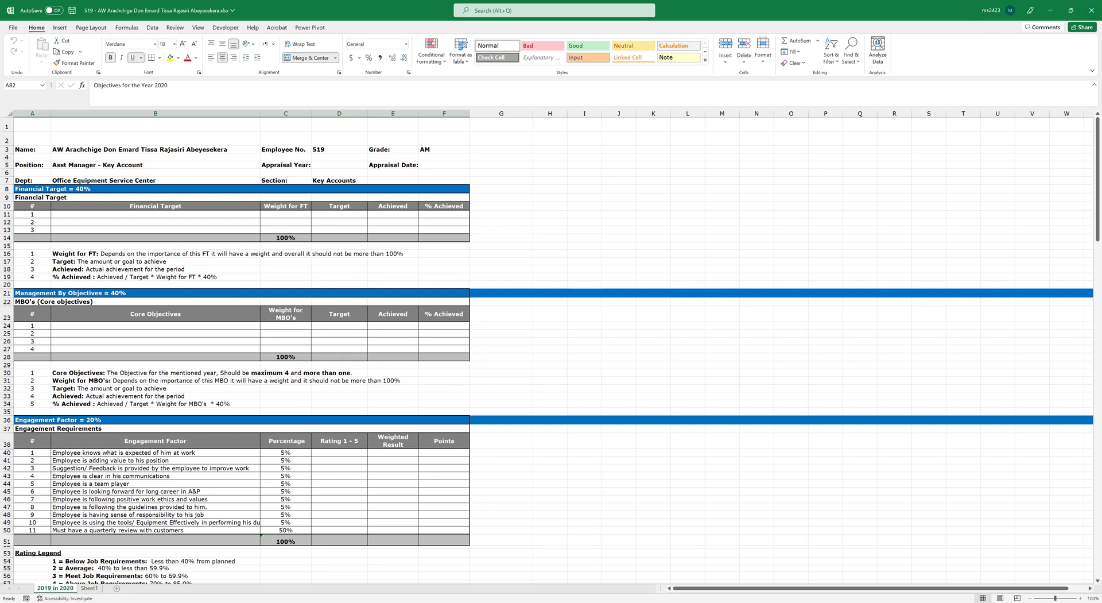
{"action": "left_click", "coordinate": [1091, 10]}
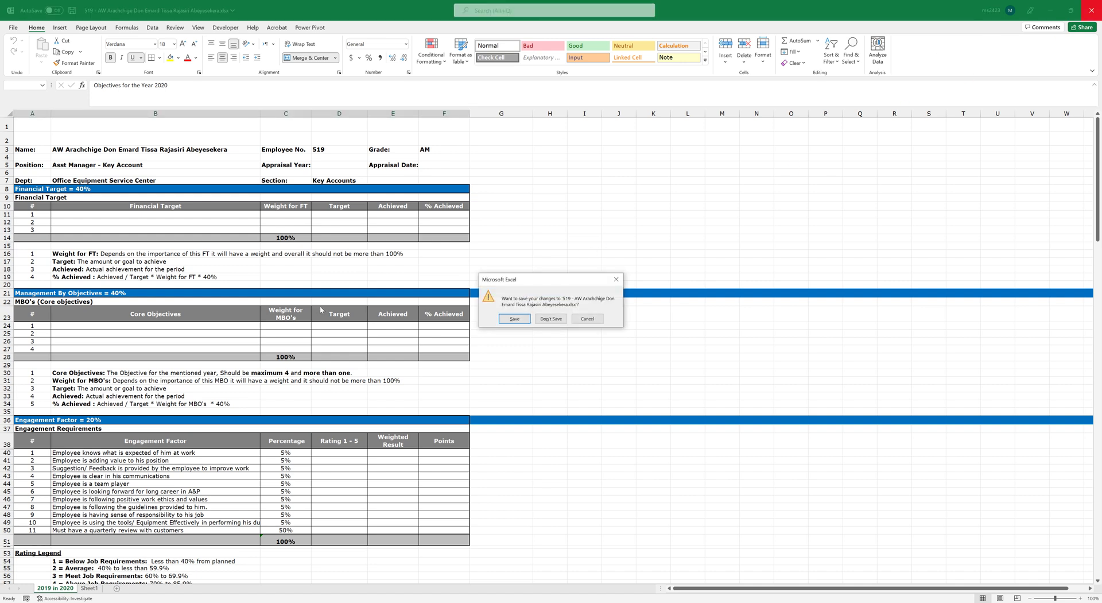
{"action": "left_click", "coordinate": [563, 321]}
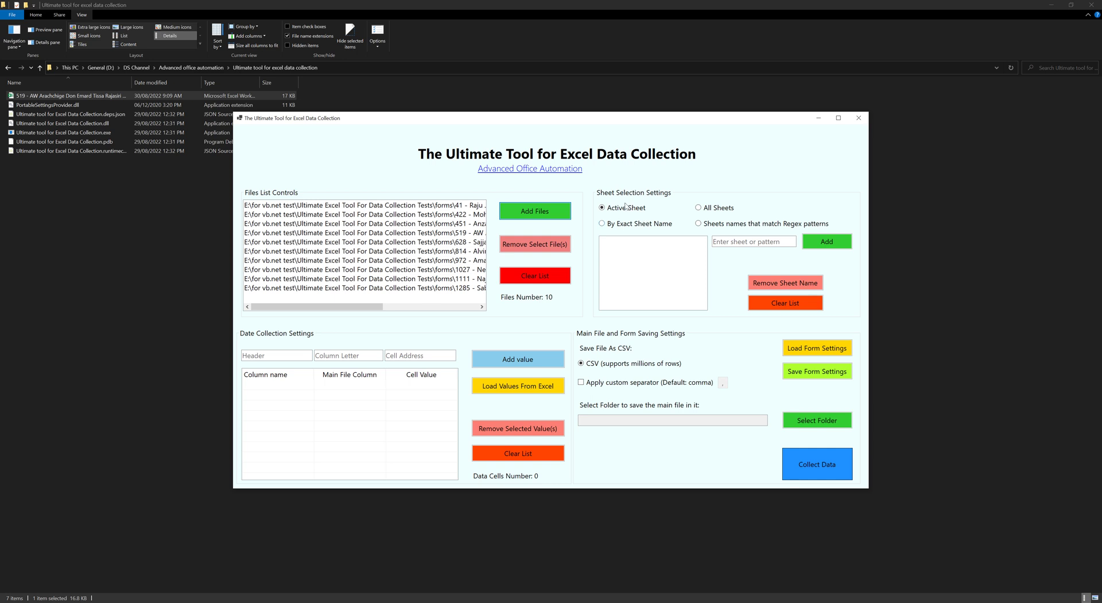
Set sheet selection to By Exact Sheet Name and add Sheet1 to the sheet list.
{"action": "left_click", "coordinate": [713, 209]}
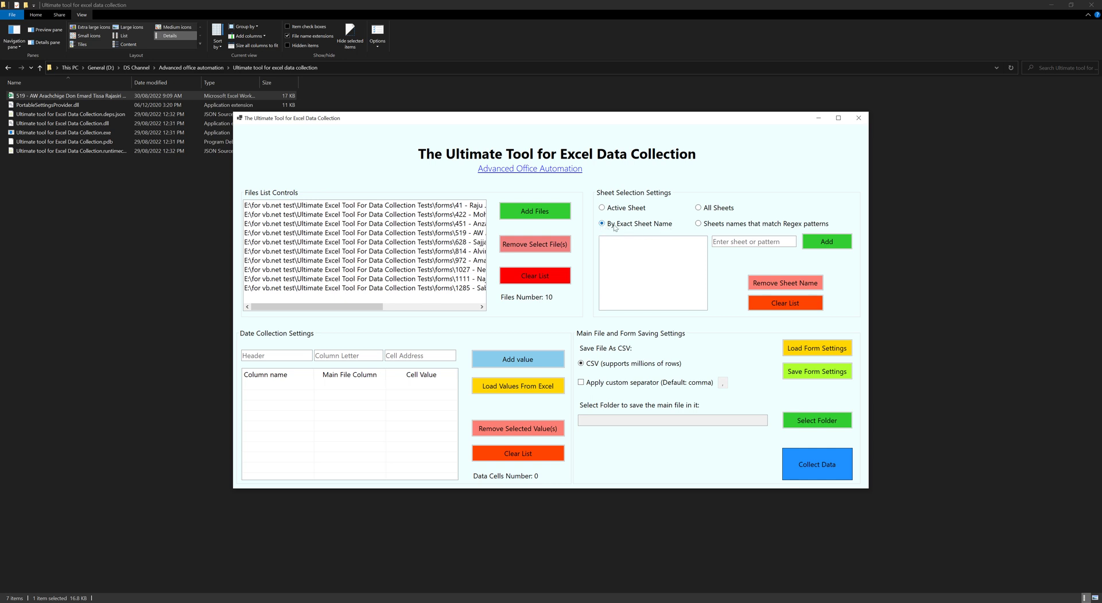
{"action": "left_click", "coordinate": [741, 241]}
{"action": "type", "text": "Sheey"}
{"action": "key", "text": "BackSpace"}
{"action": "type", "text": "t1"}
{"action": "key", "text": "Return"}
{"action": "left_click", "coordinate": [626, 245]}
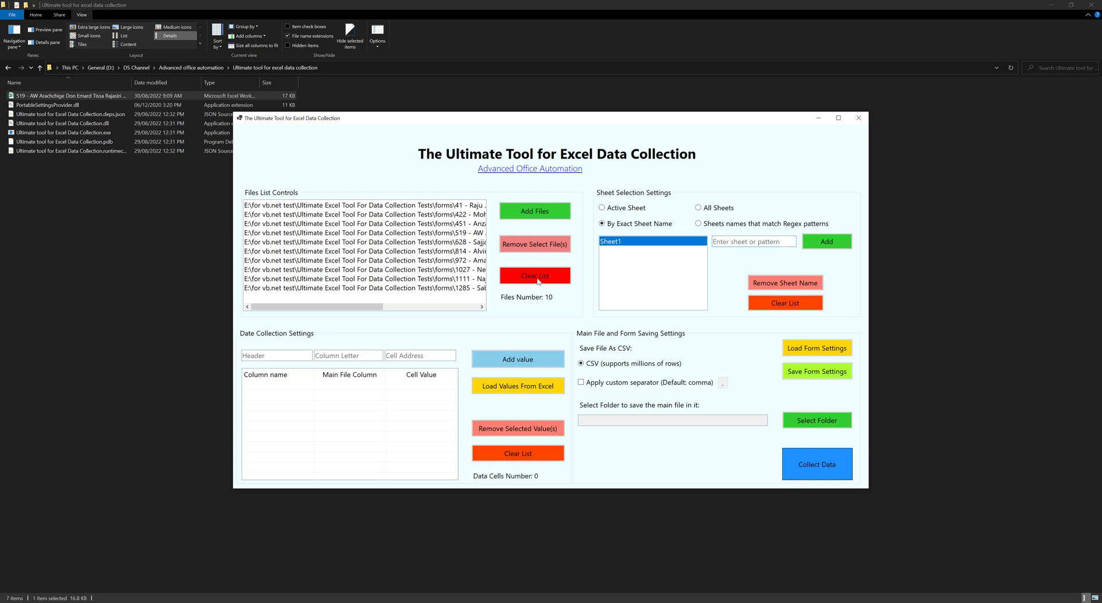
Add the sheet names Sheet3 and Feb2020 to the sheet list.
{"action": "left_click", "coordinate": [723, 242]}
{"action": "type", "text": "Sheet3"}
{"action": "key", "text": "Return"}
{"action": "left_click", "coordinate": [617, 256]}
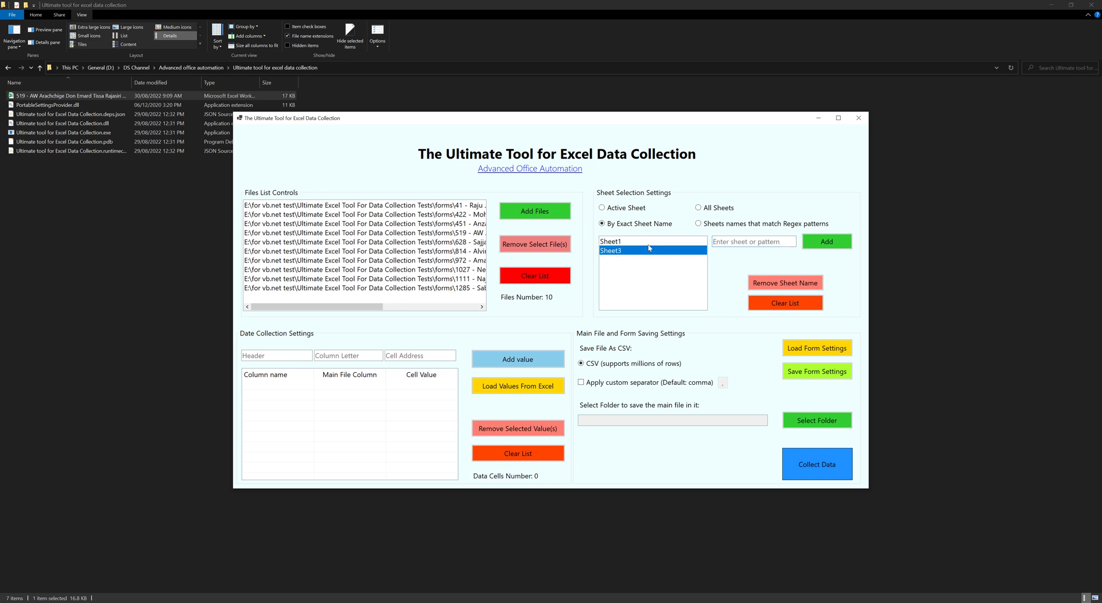
{"action": "left_click", "coordinate": [749, 244]}
{"action": "type", "text": "Frb"}
{"action": "type", "text": "eb"}
{"action": "type", "text": "2020"}
{"action": "key", "text": "Return"}
{"action": "left_click", "coordinate": [628, 252]}
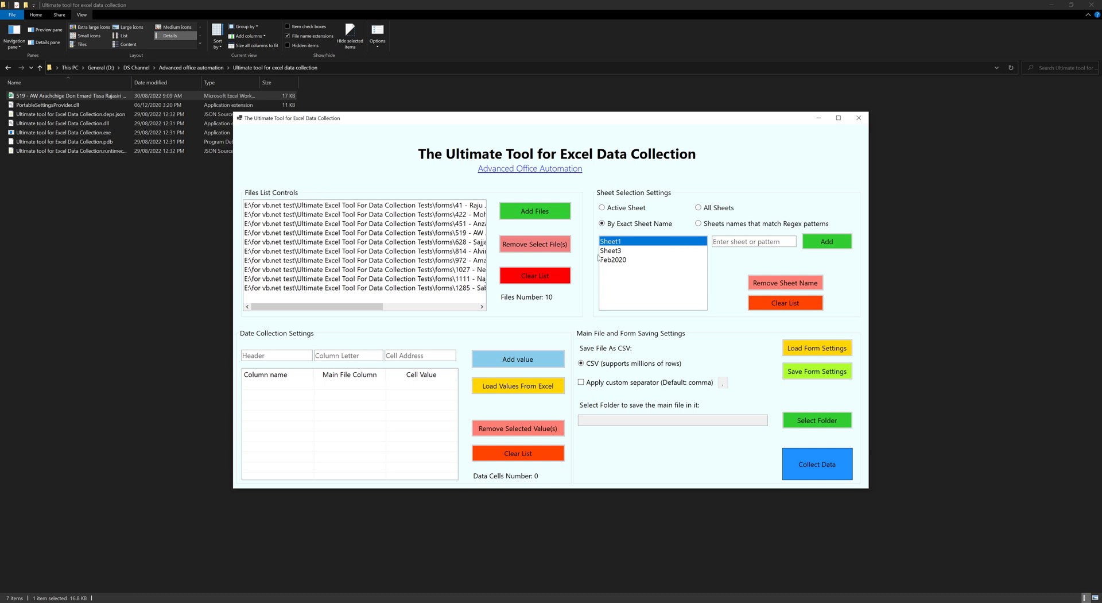
Switch sheet selection to names matching Regex patterns and replace the listed sheet names with the pattern Sheet\d+.
{"action": "left_click", "coordinate": [722, 223]}
{"action": "left_click", "coordinate": [785, 303]}
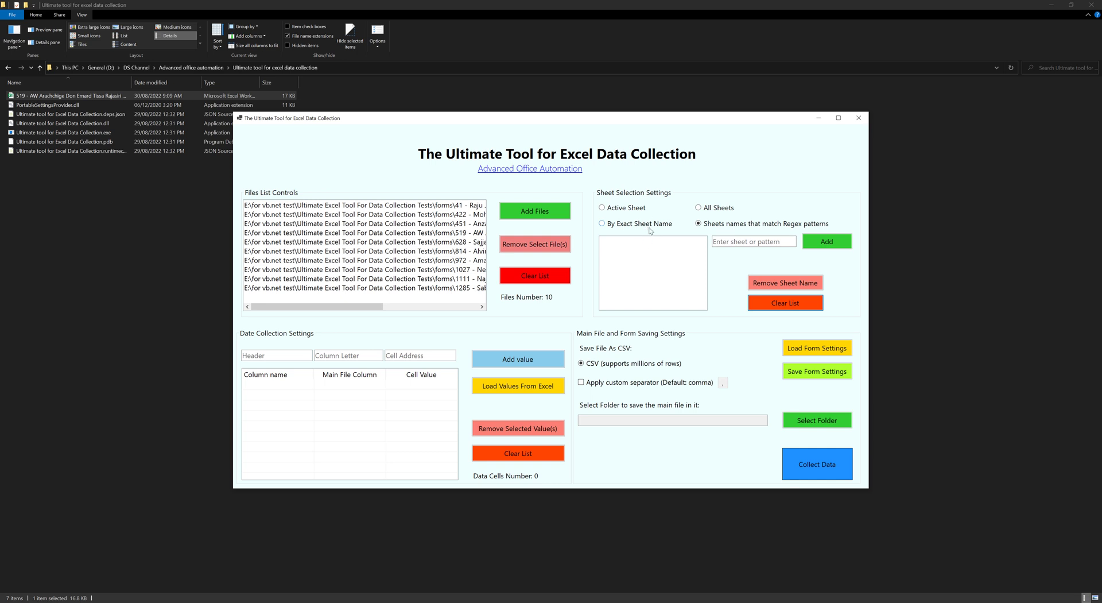
{"action": "left_click", "coordinate": [736, 244]}
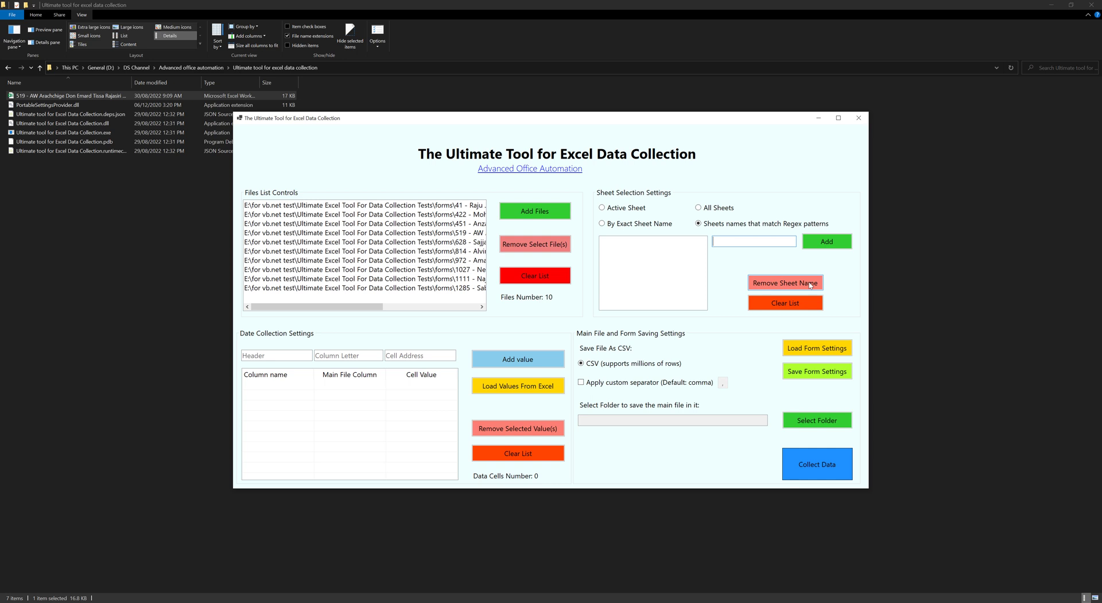
{"action": "type", "text": "Sheet"}
{"action": "type", "text": "1234"}
{"action": "type", "text": "541"}
{"action": "key", "text": "BackSpace"}
{"action": "key", "text": "BackSpace"}
{"action": "key", "text": "BackSpace"}
{"action": "key", "text": "BackSpace"}
{"action": "key", "text": "BackSpace"}
{"action": "key", "text": "BackSpace"}
{"action": "type", "text": "\\d+"}
{"action": "left_click_drag", "start_coordinate": [732, 241], "coordinate": [702, 242]}
{"action": "left_click_drag", "start_coordinate": [743, 242], "coordinate": [732, 243]}
{"action": "left_click_drag", "start_coordinate": [761, 245], "coordinate": [703, 242]}
{"action": "left_click", "coordinate": [827, 242]}
{"action": "left_click", "coordinate": [631, 243]}
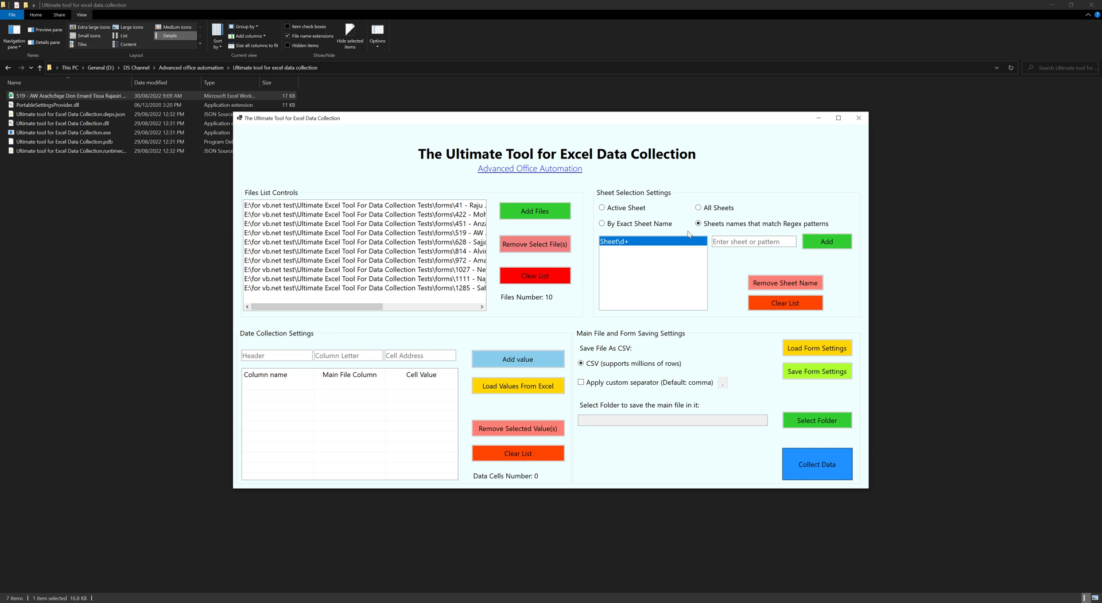
Add a data collection value with header Name, main file column A and cell address B3.
{"action": "left_click", "coordinate": [290, 355]}
{"action": "left_click", "coordinate": [358, 355]}
{"action": "left_click", "coordinate": [288, 351]}
{"action": "left_click", "coordinate": [363, 354]}
{"action": "left_click", "coordinate": [278, 354]}
{"action": "type", "text": "Name"}
{"action": "left_click", "coordinate": [348, 356]}
{"action": "left_click", "coordinate": [421, 354]}
{"action": "type", "text": "B3"}
{"action": "key", "text": "Return"}
Add a Dept value from cell C3, trying main file column A first and using column B instead.
{"action": "left_click", "coordinate": [269, 353]}
{"action": "type", "text": "Dept"}
{"action": "key", "text": "Tab"}
{"action": "type", "text": "A"}
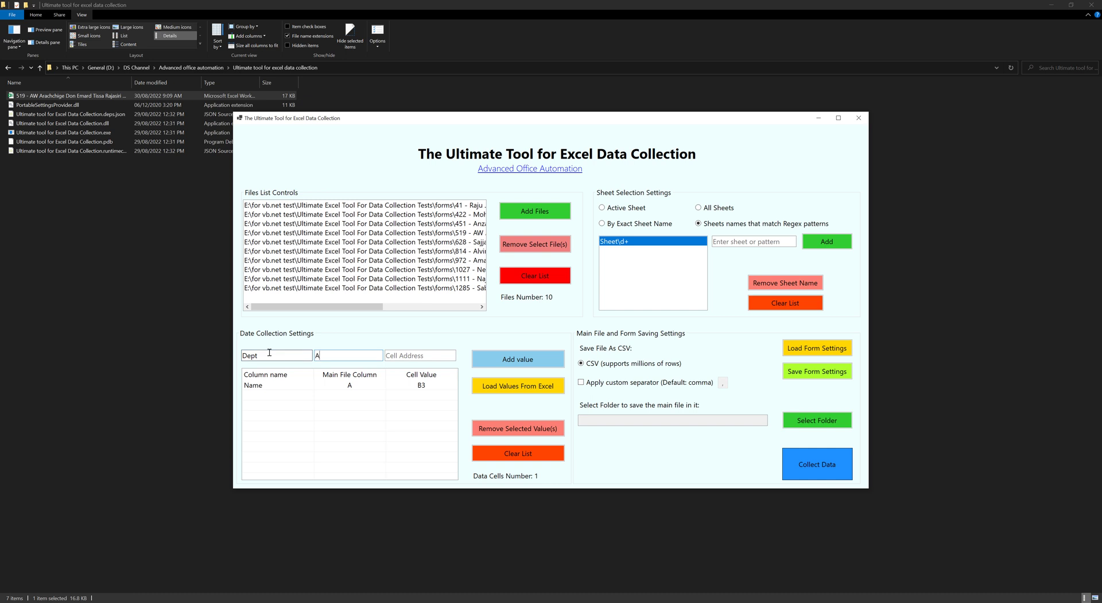
{"action": "key", "text": "Tab"}
{"action": "type", "text": "C"}
{"action": "key", "text": "Return"}
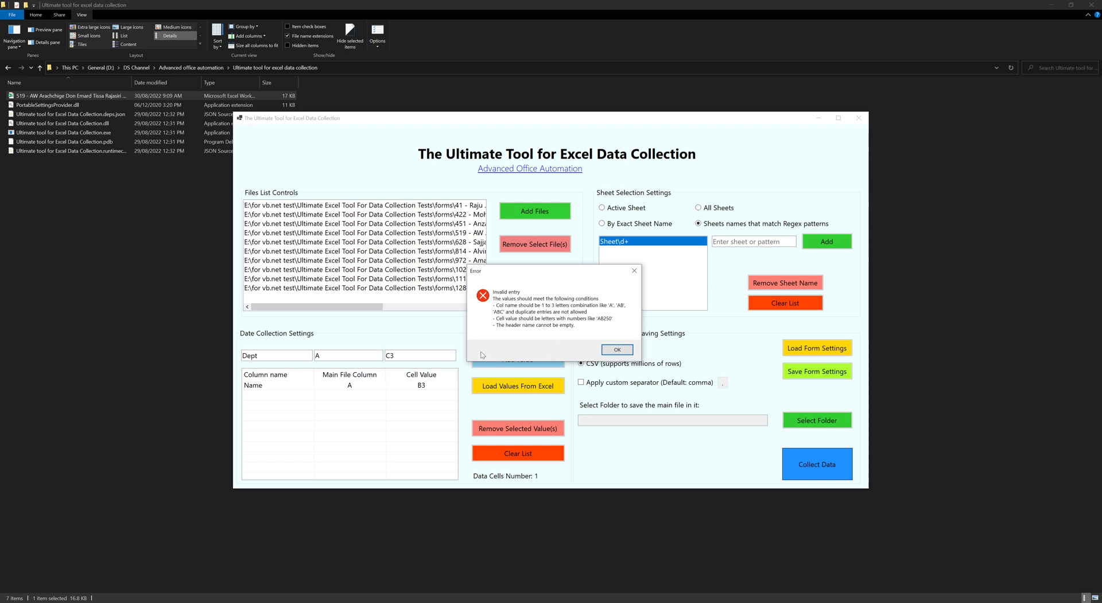
{"action": "left_click", "coordinate": [618, 349]}
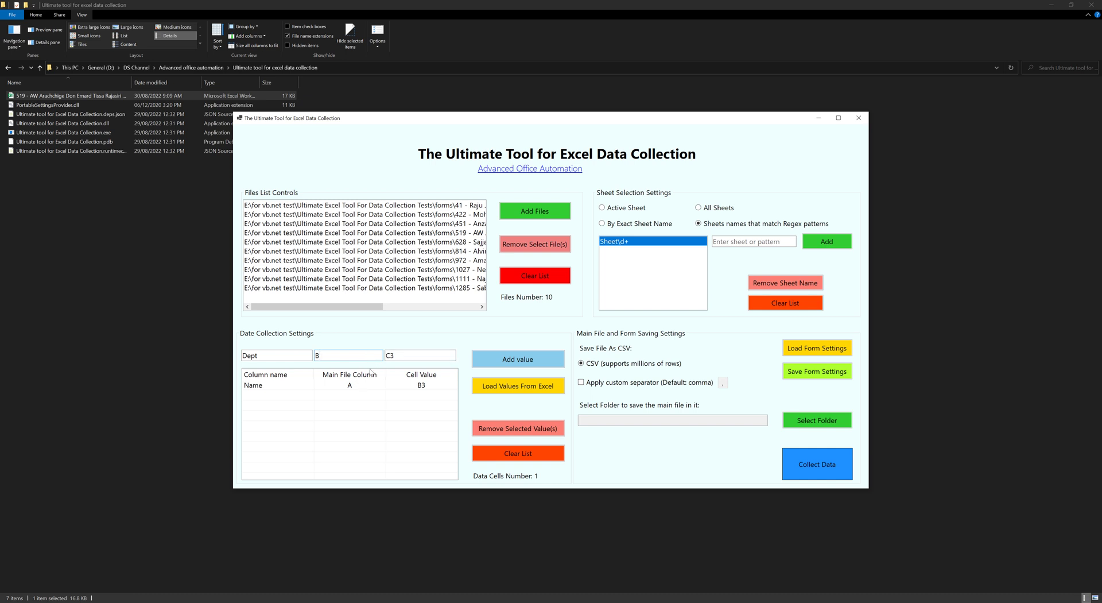
{"action": "left_click", "coordinate": [401, 354]}
{"action": "key", "text": "Return"}
Add a data collection value with header Age, main file column C and cell address C3.
{"action": "left_click", "coordinate": [294, 351]}
{"action": "key", "text": "Tab"}
{"action": "key", "text": "Tab"}
{"action": "type", "text": "C3"}
{"action": "key", "text": "Return"}
Clear all entries from the data collection values list.
{"action": "left_click", "coordinate": [415, 409]}
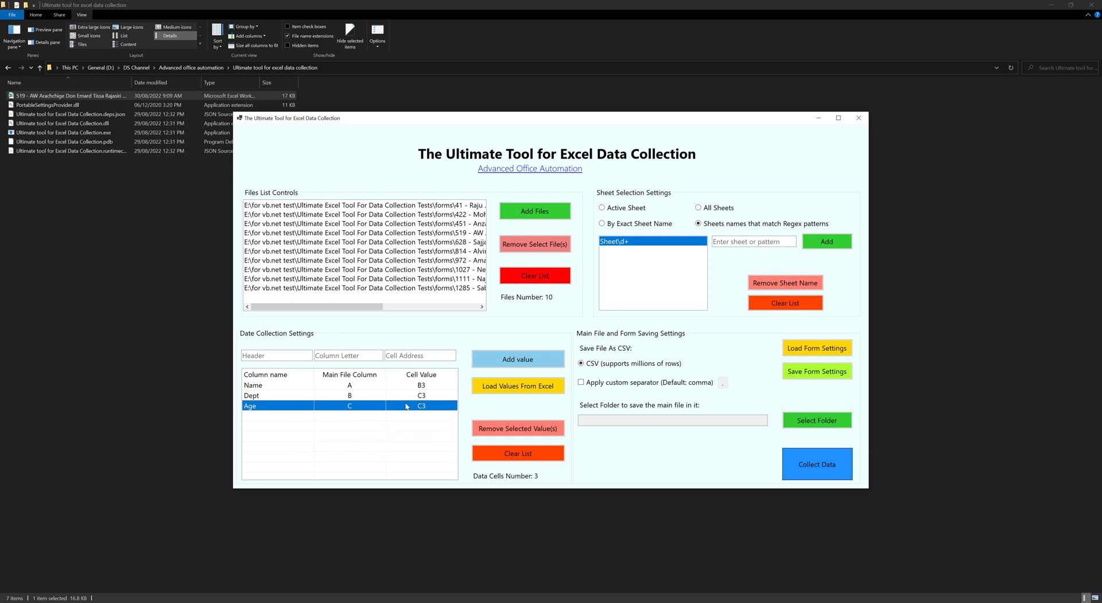
{"action": "left_click", "coordinate": [297, 387]}
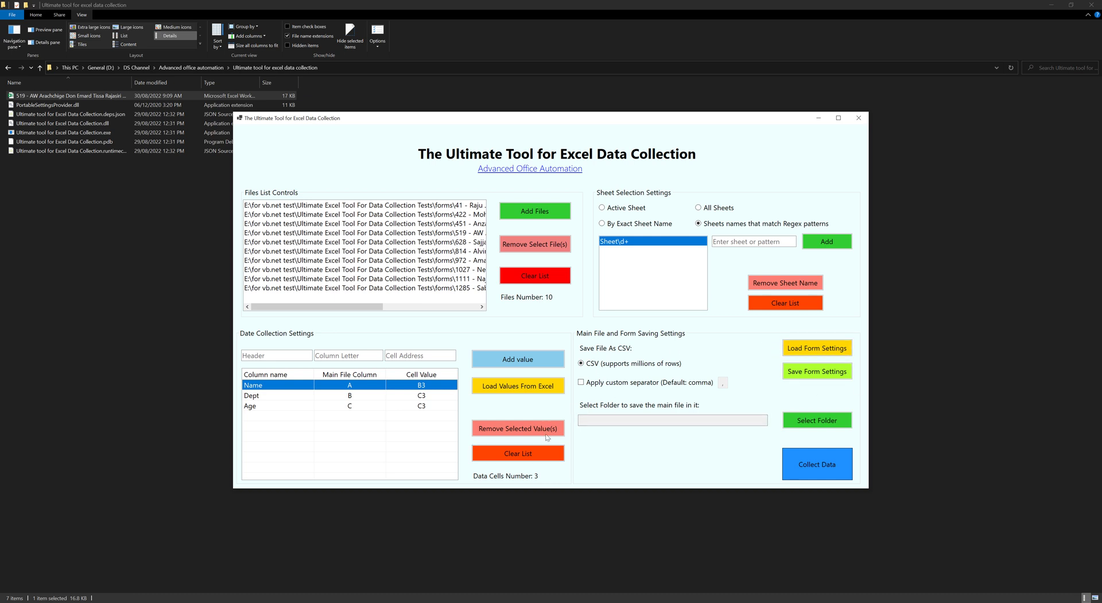
{"action": "left_click", "coordinate": [500, 458]}
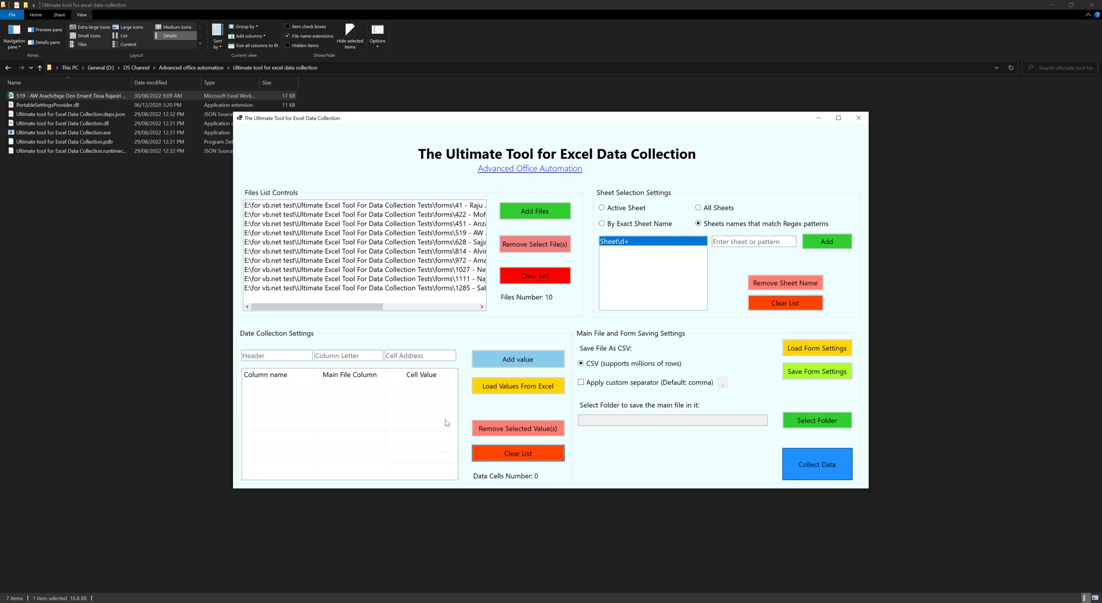
Browse for an Excel file to load values from, select TestFile.xlsx in the parent of the forms folder, and copy it into the tool's folder.
{"action": "left_click", "coordinate": [253, 356]}
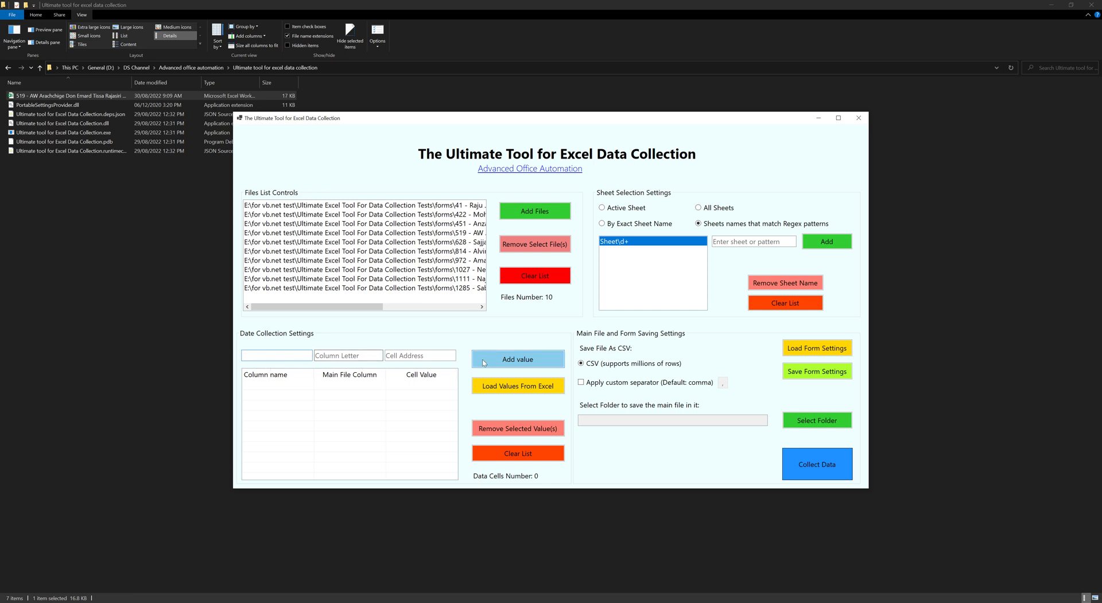
{"action": "left_click", "coordinate": [426, 357]}
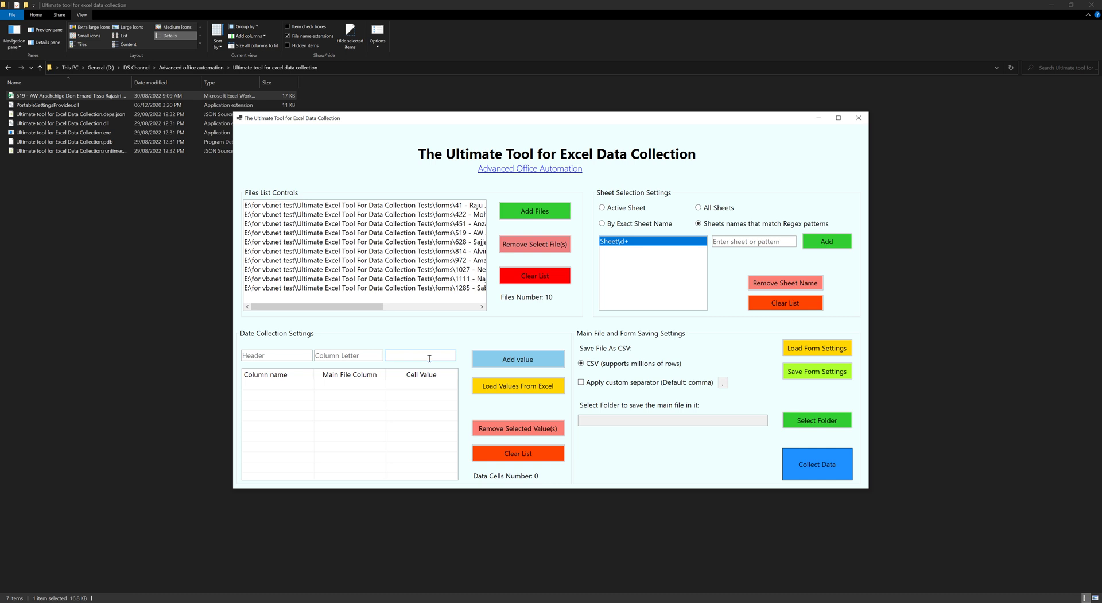
{"action": "left_click", "coordinate": [511, 389]}
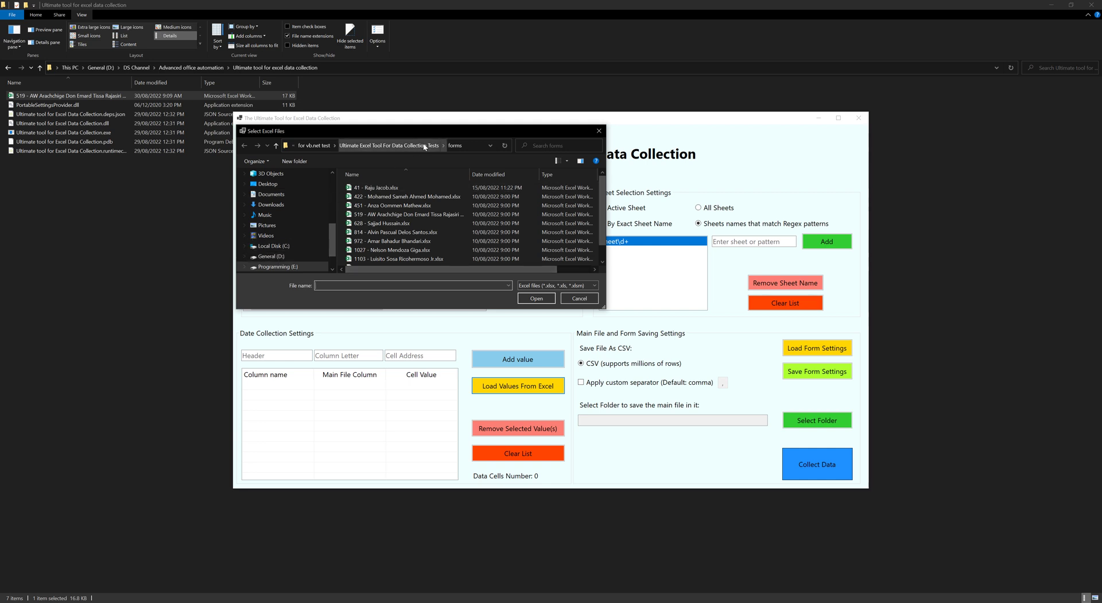
{"action": "left_click", "coordinate": [389, 145]}
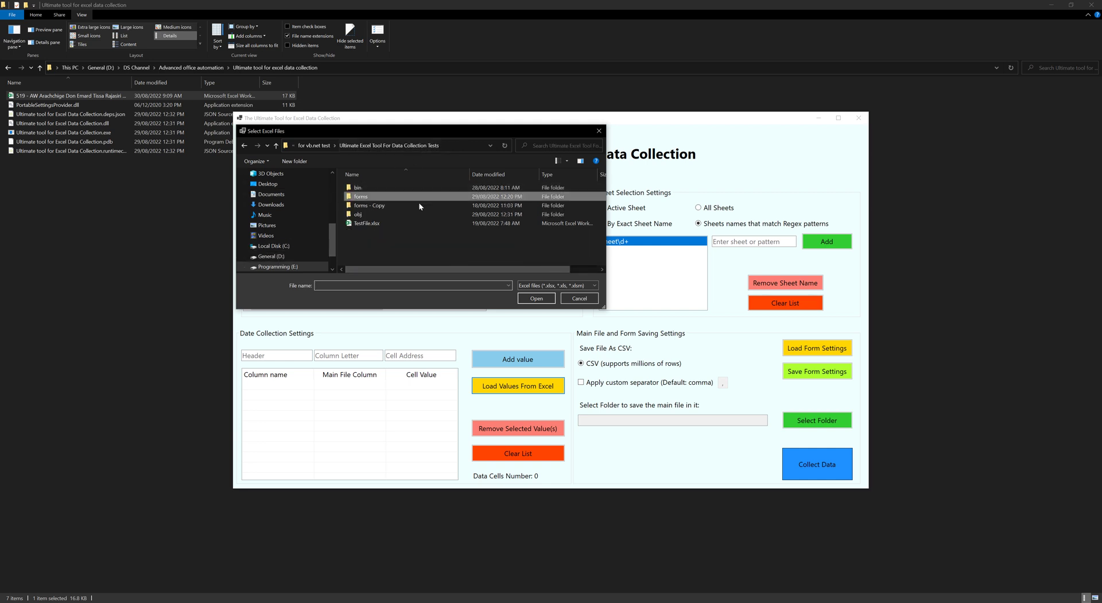
{"action": "left_click", "coordinate": [378, 224]}
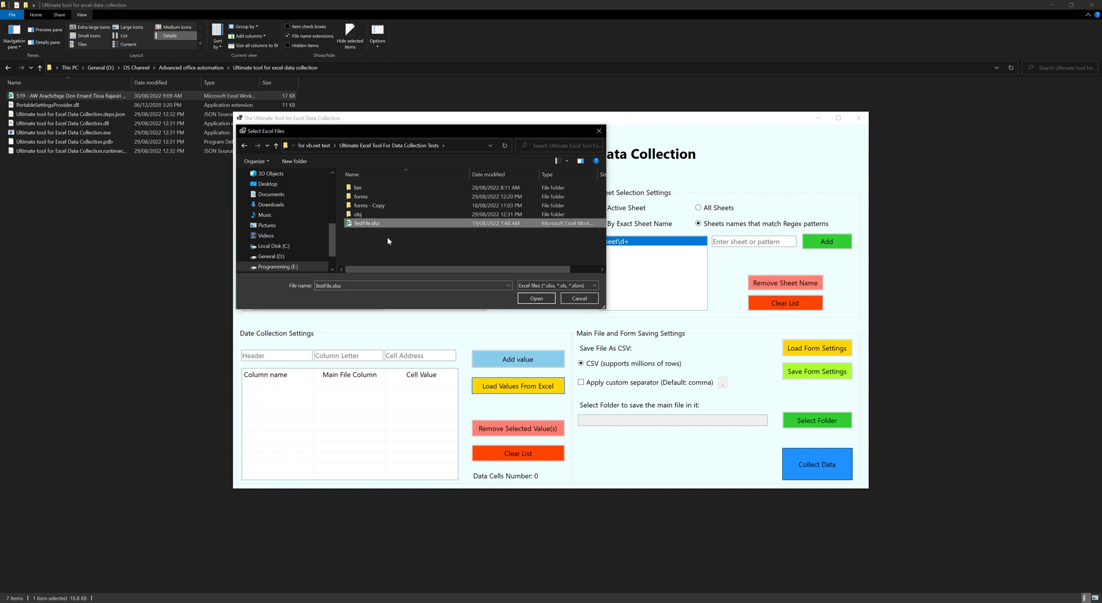
{"action": "left_click", "coordinate": [163, 216]}
{"action": "key", "text": "ctrl+v"}
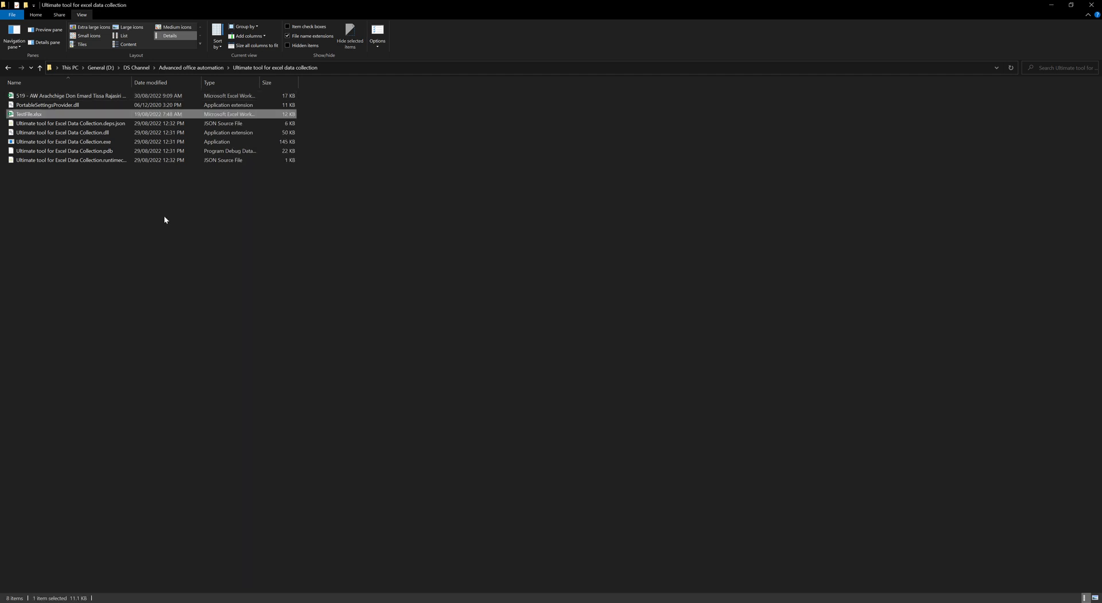
Open the TestFile.xlsx copy in Excel and examine its Col Header, Col Value and Cell Value columns.
{"action": "key", "text": "Return"}
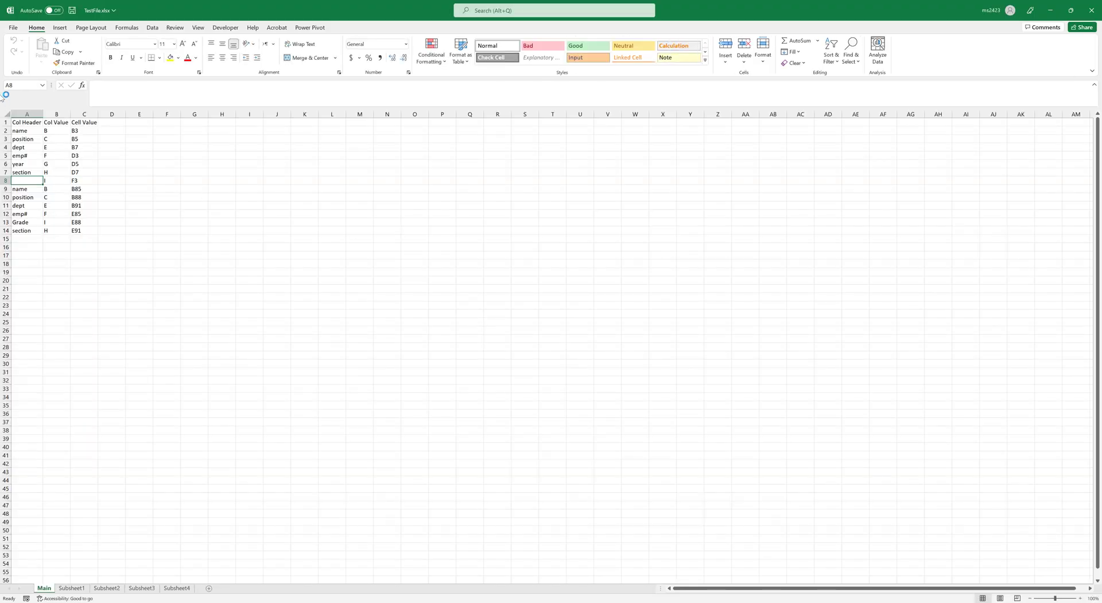
{"action": "double_click", "coordinate": [43, 113]}
{"action": "left_click", "coordinate": [61, 122]}
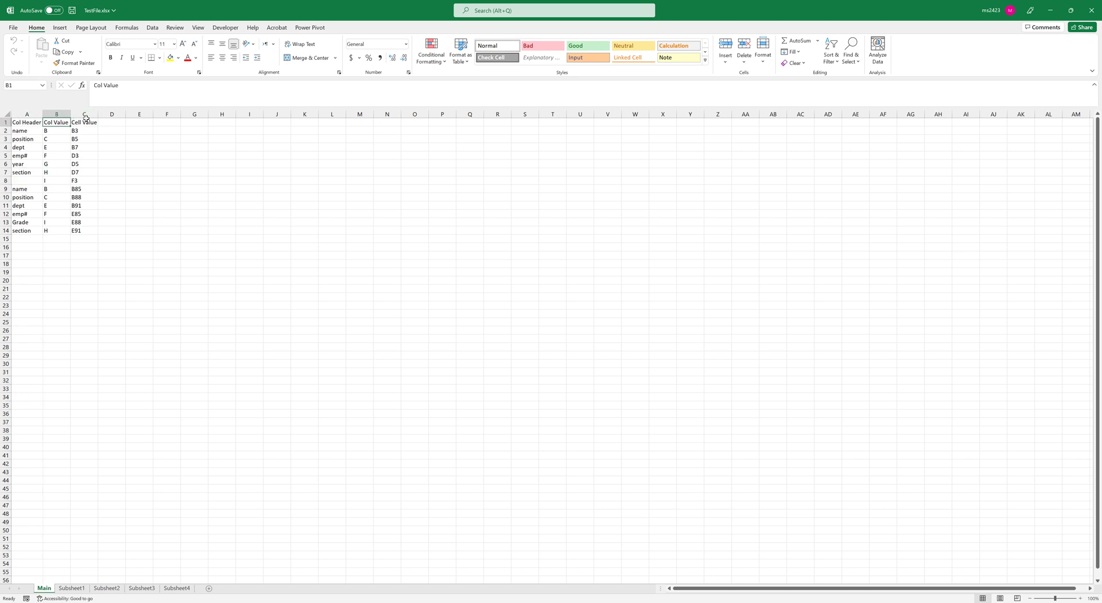
{"action": "left_click", "coordinate": [86, 119]}
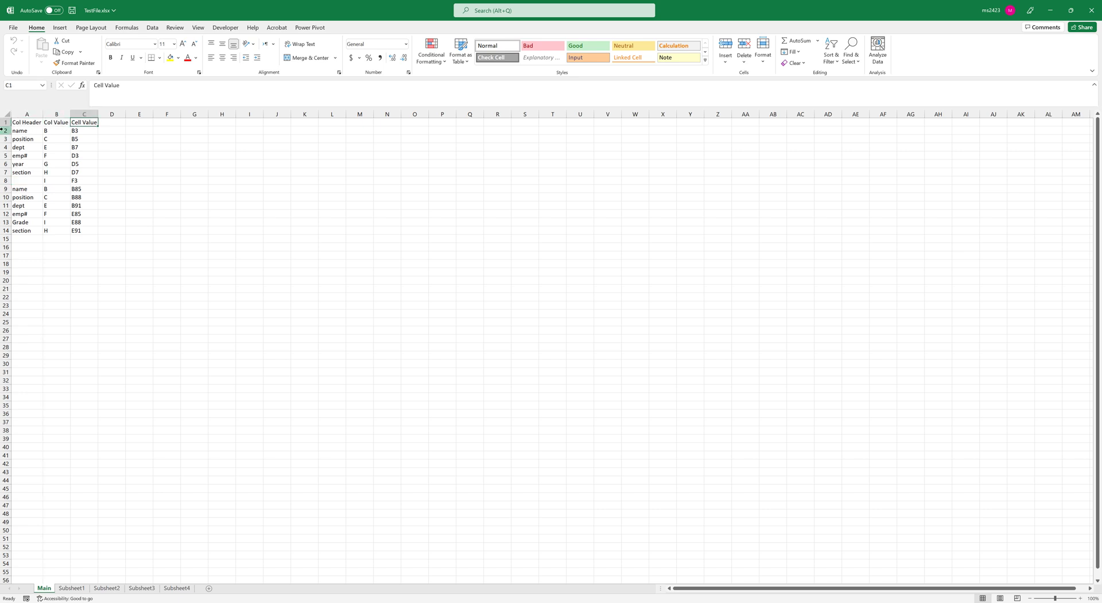
{"action": "left_click_drag", "start_coordinate": [5, 130], "coordinate": [11, 226]}
{"action": "left_click", "coordinate": [52, 180]}
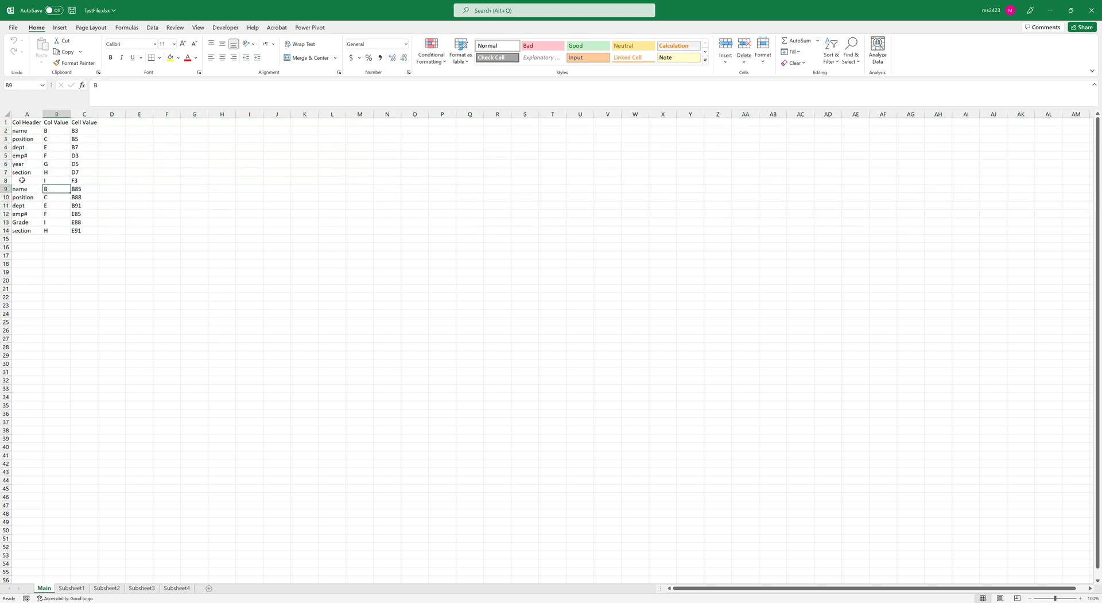
Examine the header cell in row 8 and the entries in rows 9 to 14, then close the workbook without saving.
{"action": "left_click", "coordinate": [22, 179]}
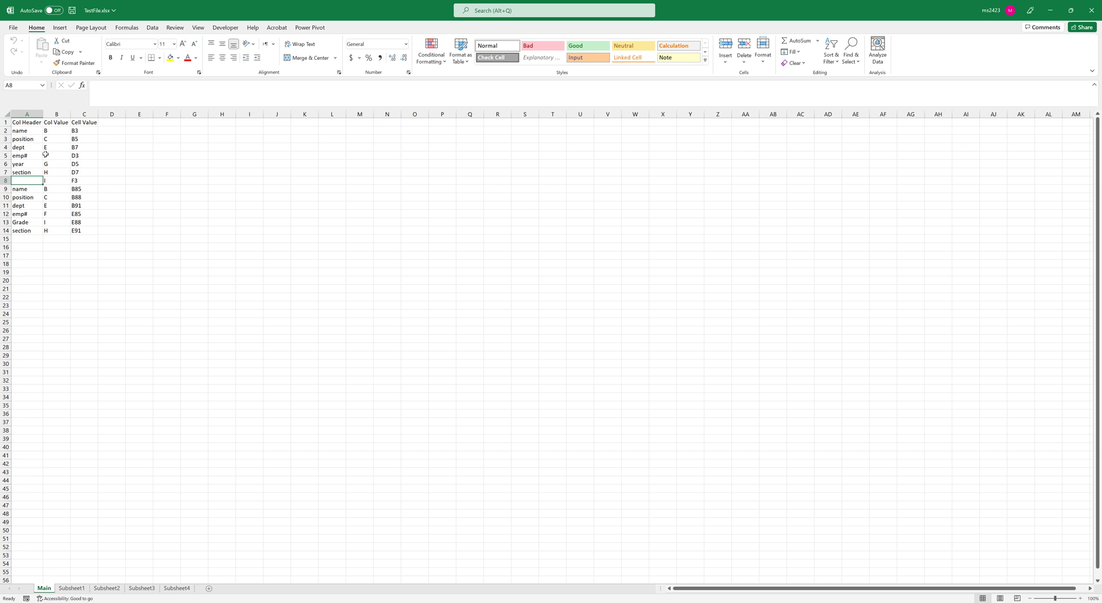
{"action": "double_click", "coordinate": [23, 180]}
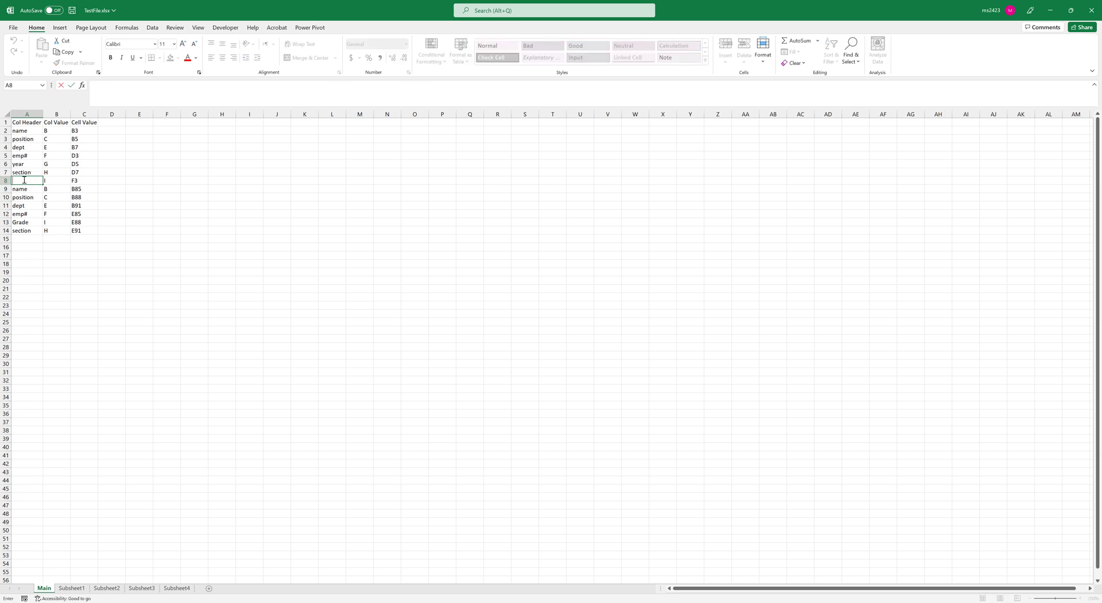
{"action": "left_click", "coordinate": [58, 230]}
{"action": "left_click_drag", "start_coordinate": [50, 131], "coordinate": [51, 147]}
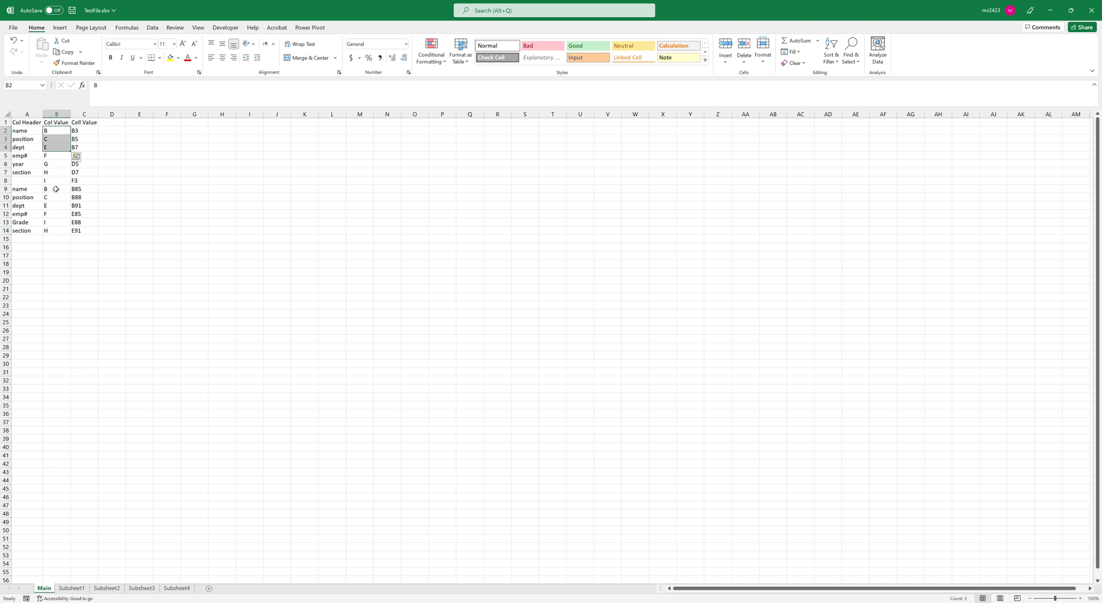
{"action": "left_click_drag", "start_coordinate": [52, 189], "coordinate": [52, 228]}
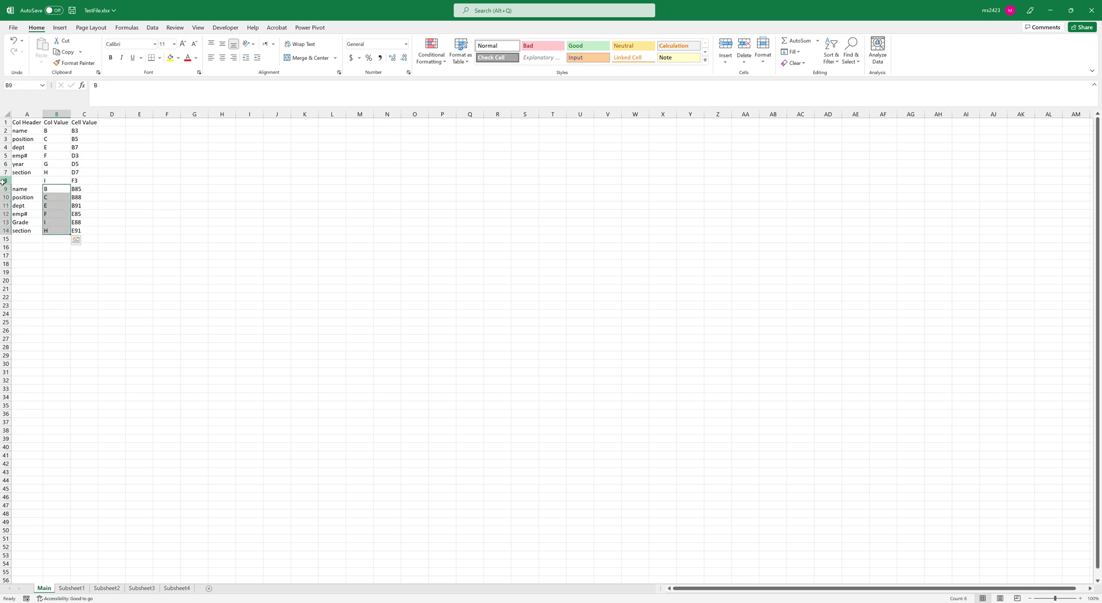
{"action": "left_click_drag", "start_coordinate": [3, 181], "coordinate": [3, 231]}
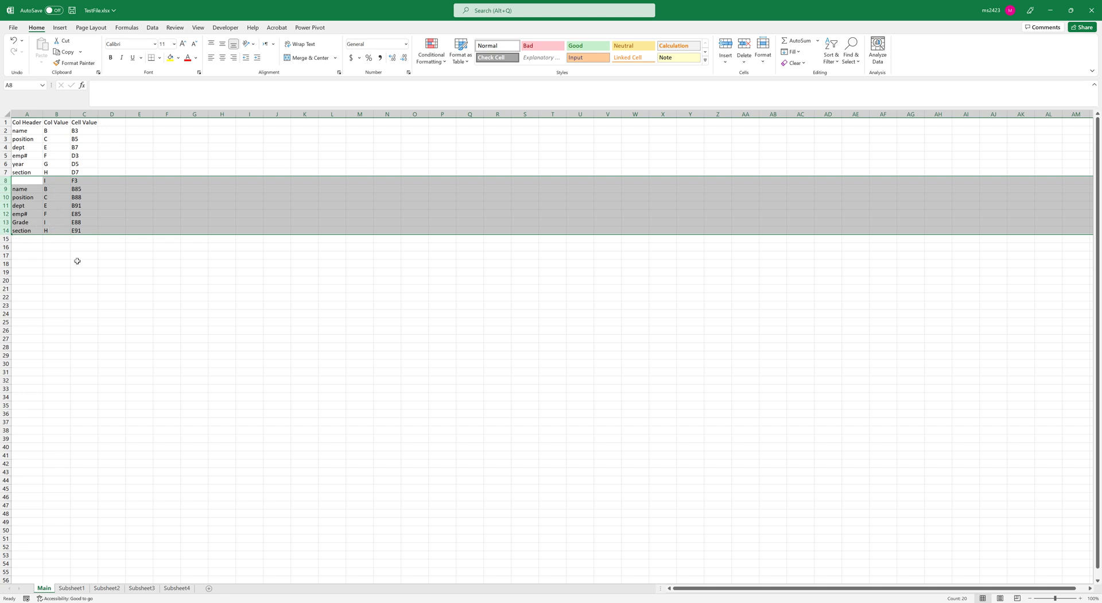
{"action": "left_click", "coordinate": [5, 222]}
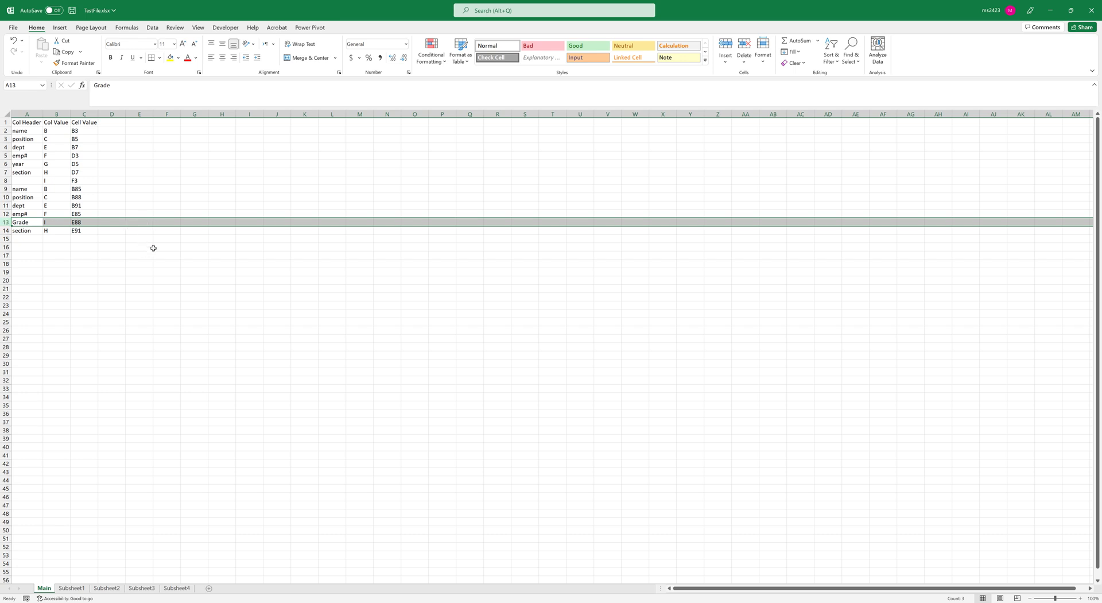
{"action": "left_click", "coordinate": [1098, 8]}
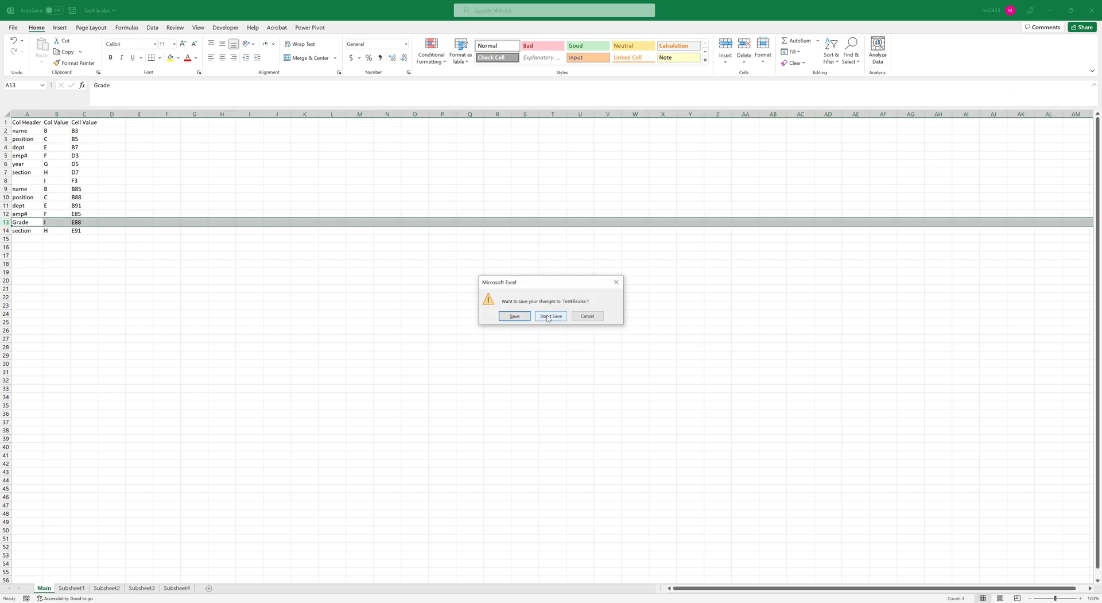
{"action": "left_click", "coordinate": [548, 317]}
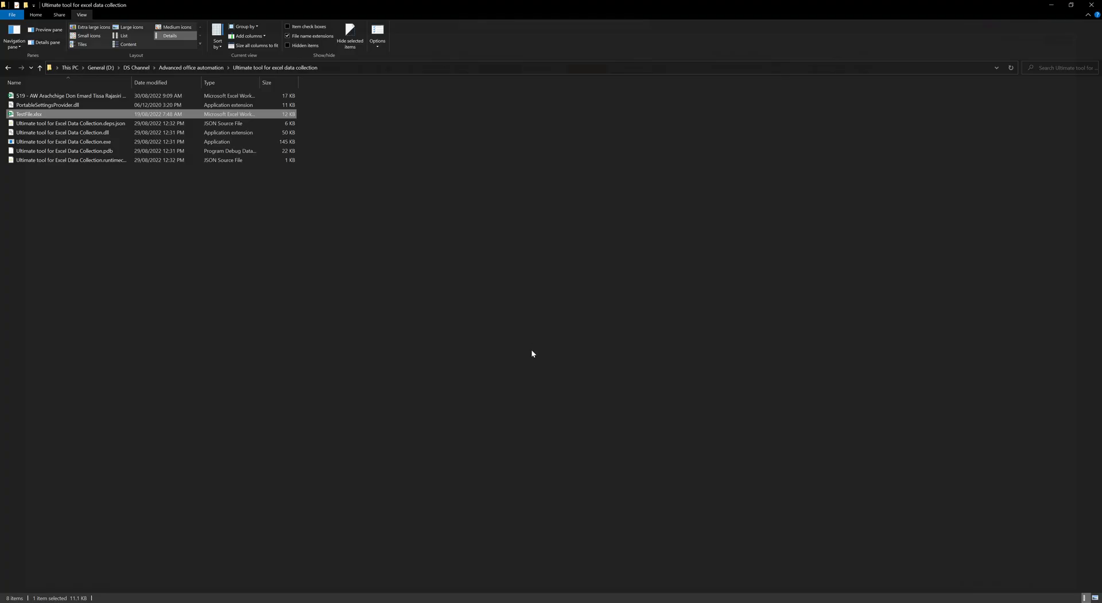
Return to the data collection tool, load the values from TestFile.xlsx, and look through the loaded entries.
{"action": "key", "text": "alt+Tab"}
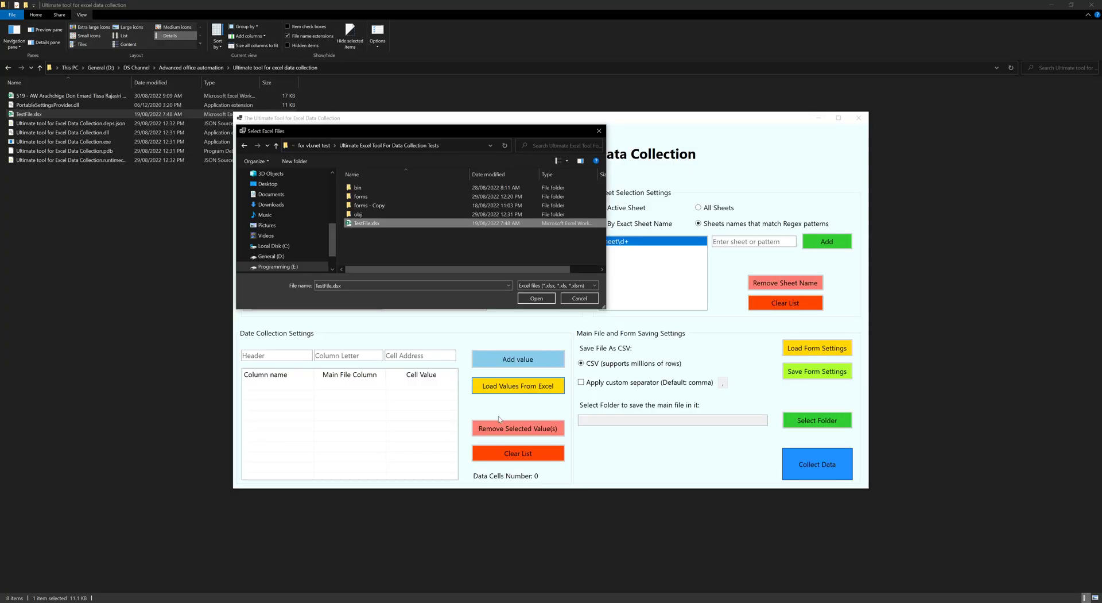
{"action": "left_click", "coordinate": [536, 298]}
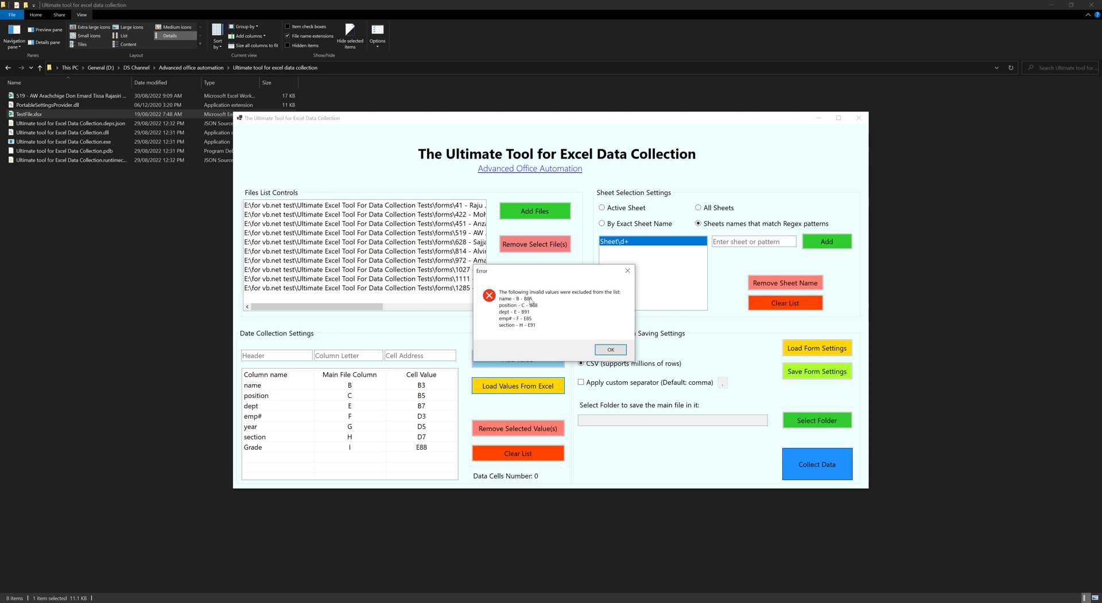
{"action": "left_click", "coordinate": [610, 352]}
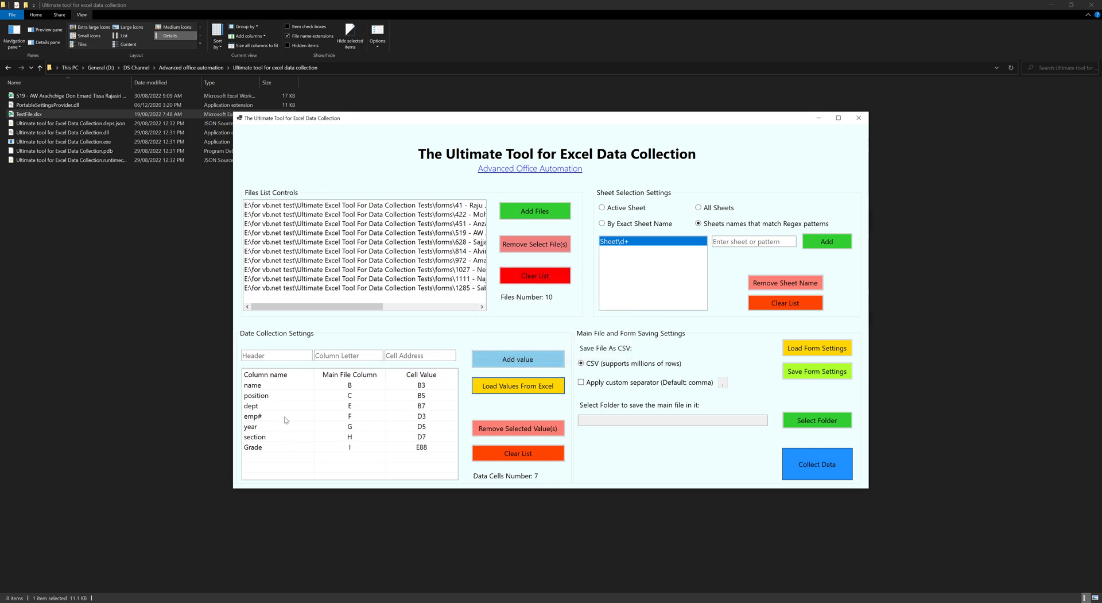
{"action": "left_click", "coordinate": [269, 386]}
{"action": "left_click", "coordinate": [263, 404]}
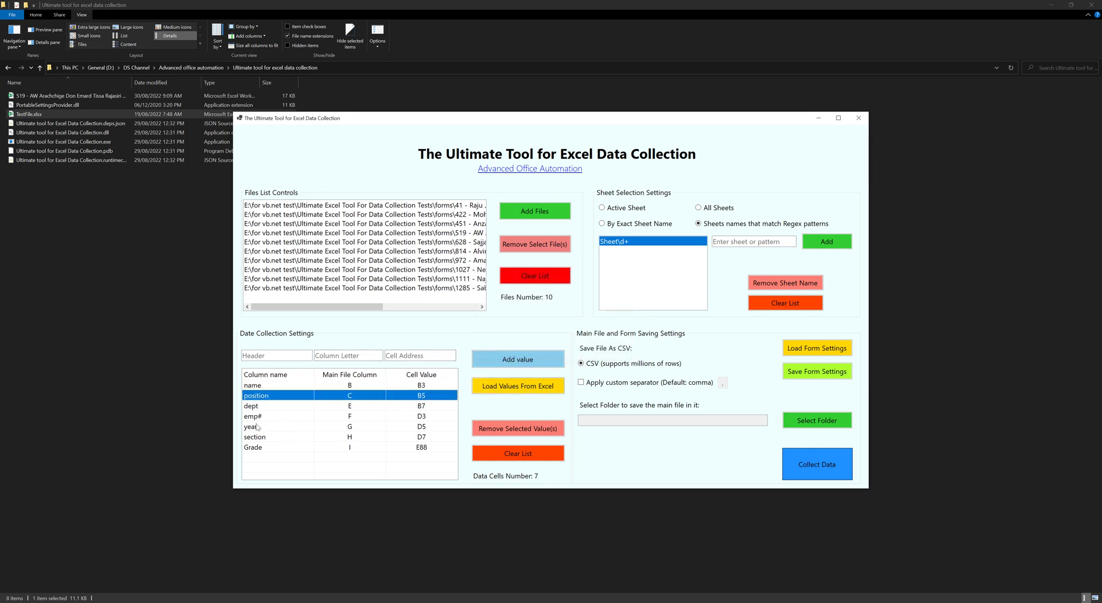
{"action": "left_click", "coordinate": [259, 426]}
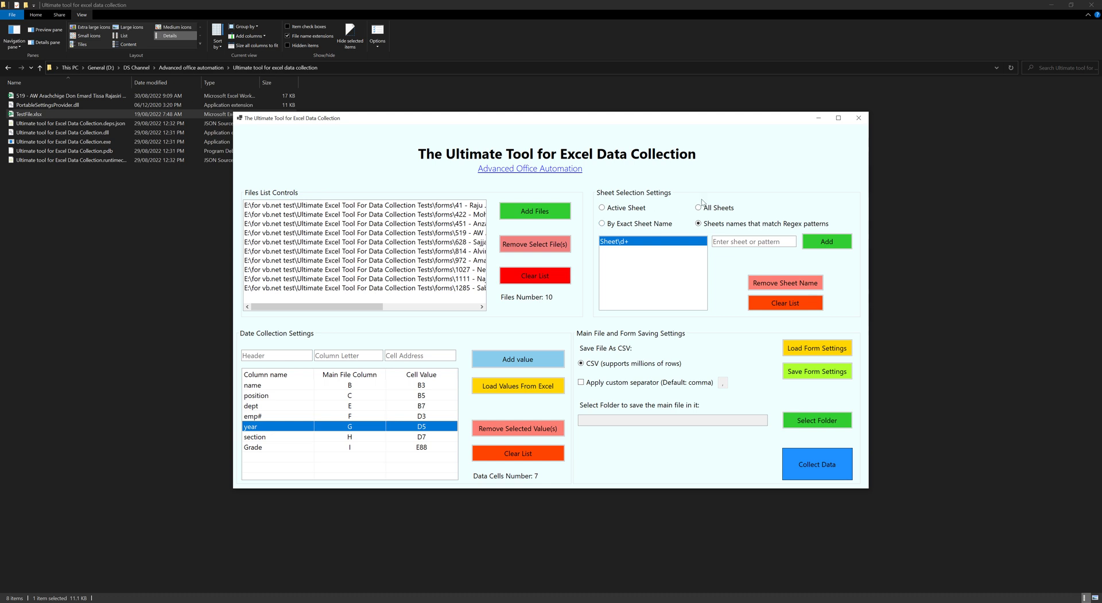
Set the sheet selection to Active Sheet and try the custom separator option with a comma, leaving it disabled.
{"action": "left_click", "coordinate": [634, 210]}
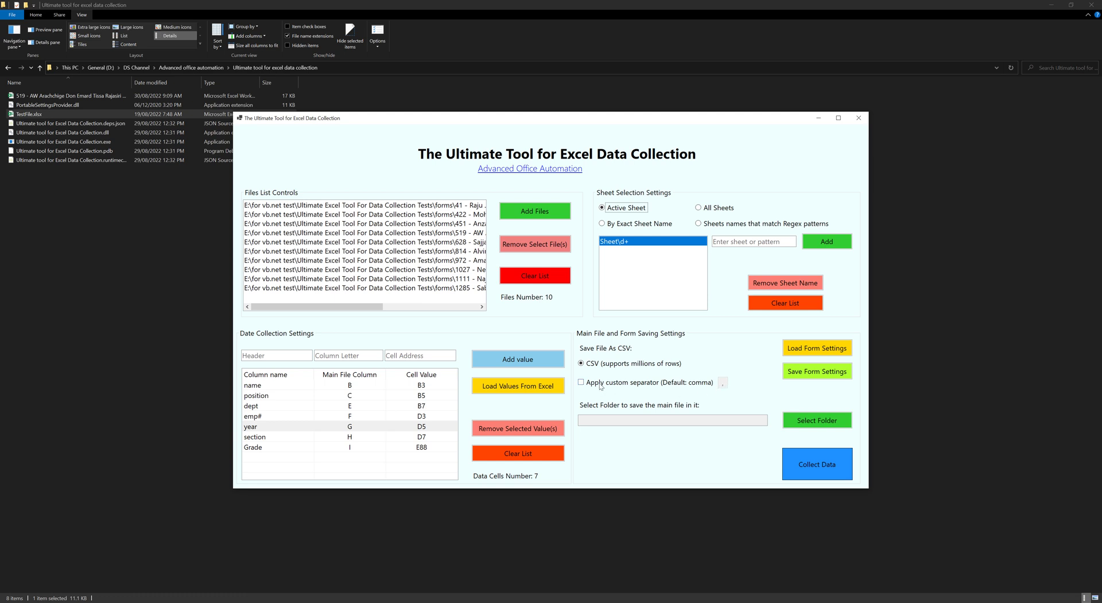
{"action": "left_click", "coordinate": [601, 383]}
{"action": "left_click", "coordinate": [723, 383]}
{"action": "type", "text": ","}
{"action": "left_click", "coordinate": [585, 384]}
Set the main file's save location to a CSV named Data Col result in the Ultimate Excel Tool For Data Collection Tests folder.
{"action": "left_click", "coordinate": [815, 423]}
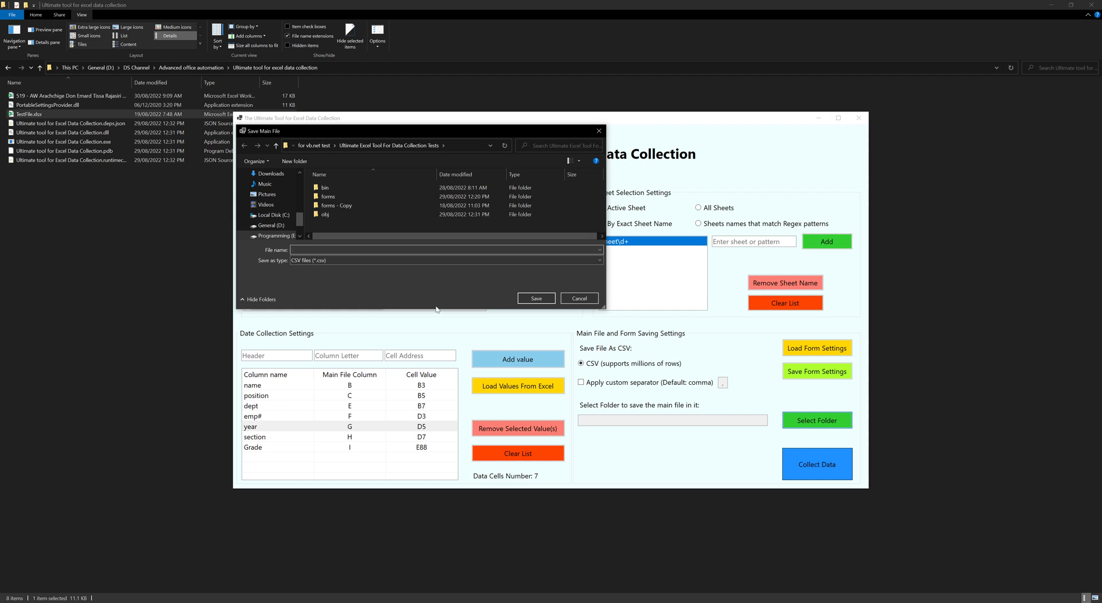
{"action": "type", "text": "Data Col result"}
{"action": "left_click", "coordinate": [536, 299]}
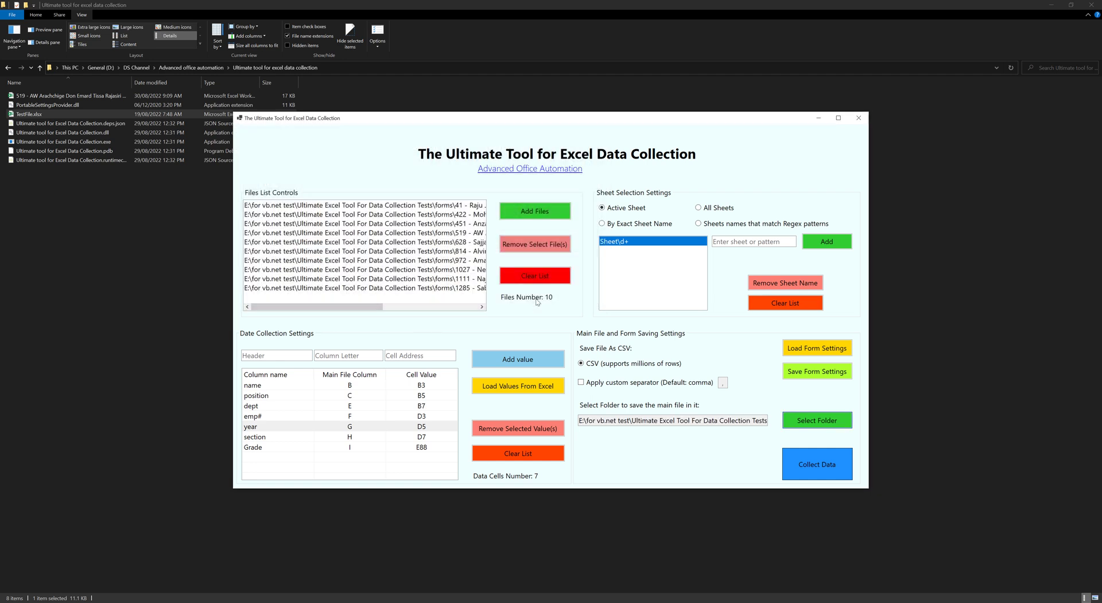
{"action": "left_click_drag", "start_coordinate": [579, 420], "coordinate": [787, 430]}
{"action": "left_click", "coordinate": [754, 421]}
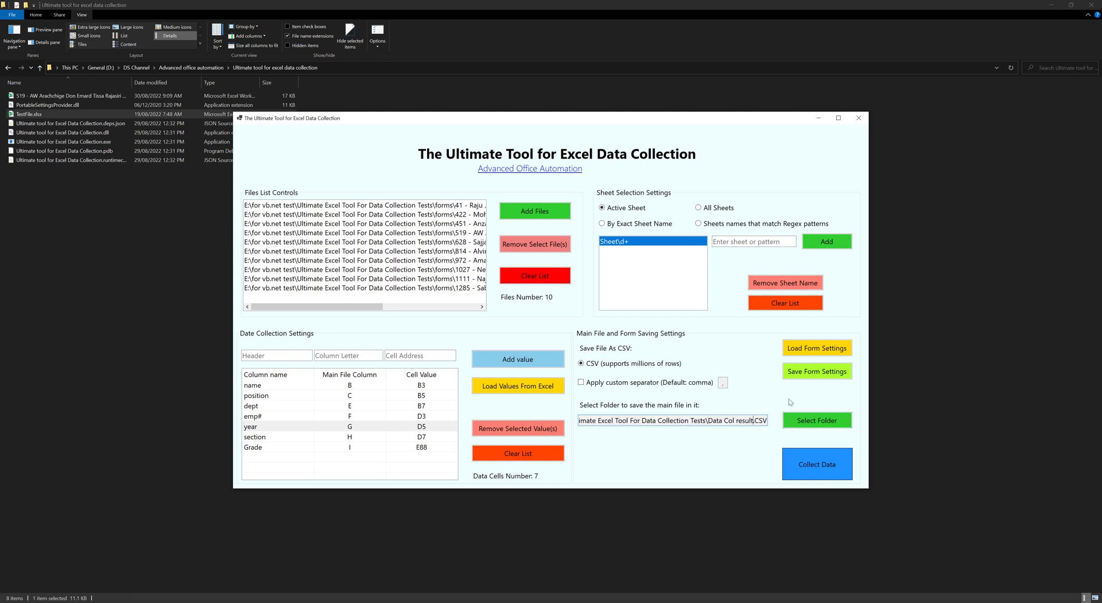
Run the data collection on the listed files and dismiss the completion message.
{"action": "left_click", "coordinate": [787, 474]}
{"action": "left_click", "coordinate": [814, 463]}
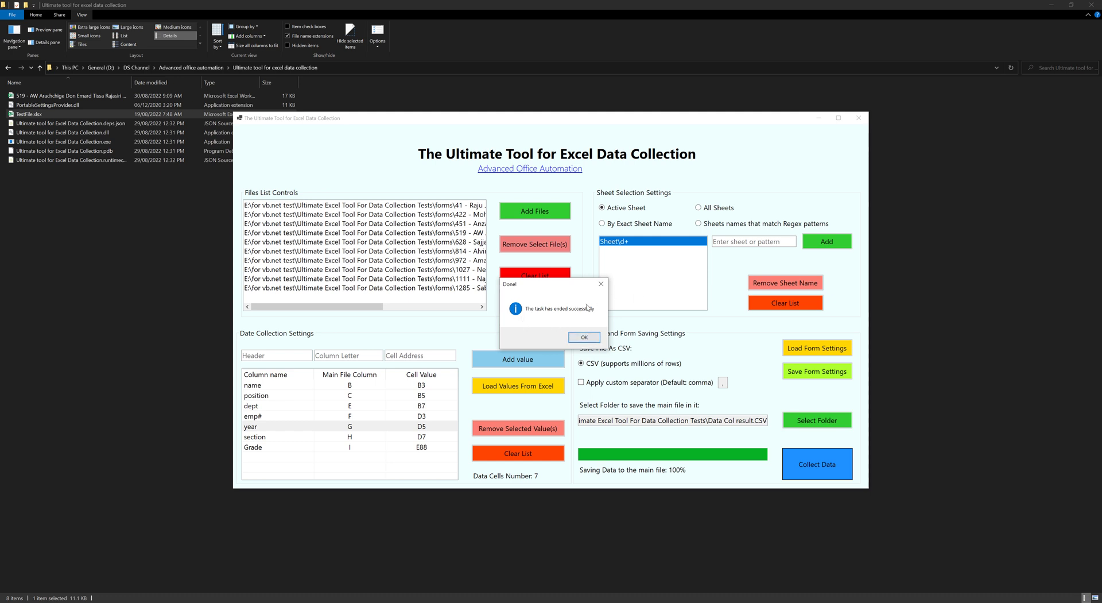
{"action": "left_click", "coordinate": [583, 339]}
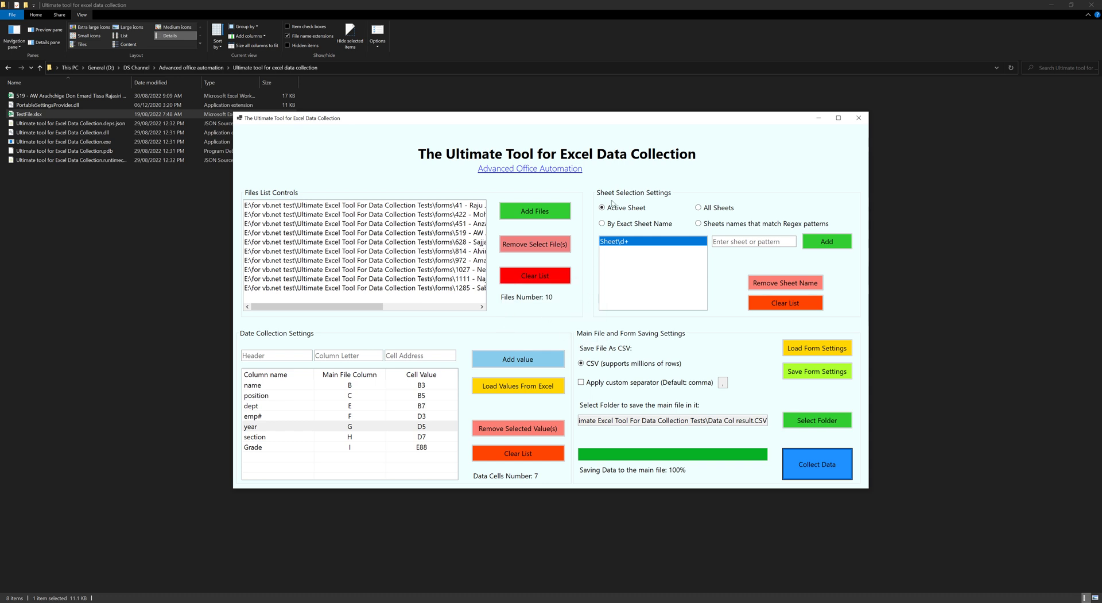
Refresh the tool's folder in File Explorer to look for the collected CSV, then return to the data collection tool.
{"action": "left_click", "coordinate": [57, 201]}
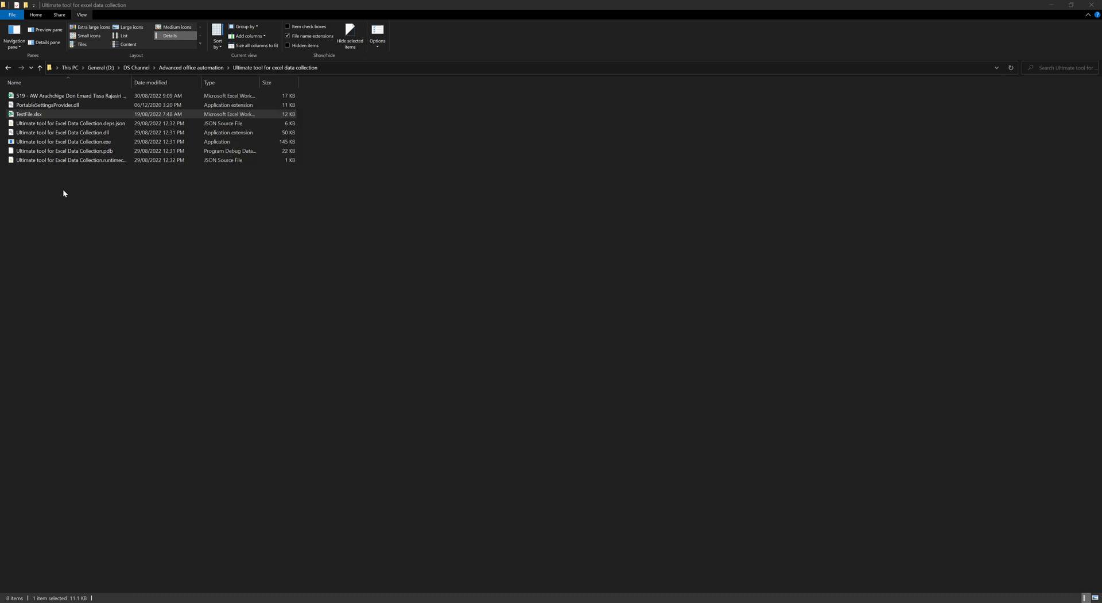
{"action": "right_click", "coordinate": [119, 229]}
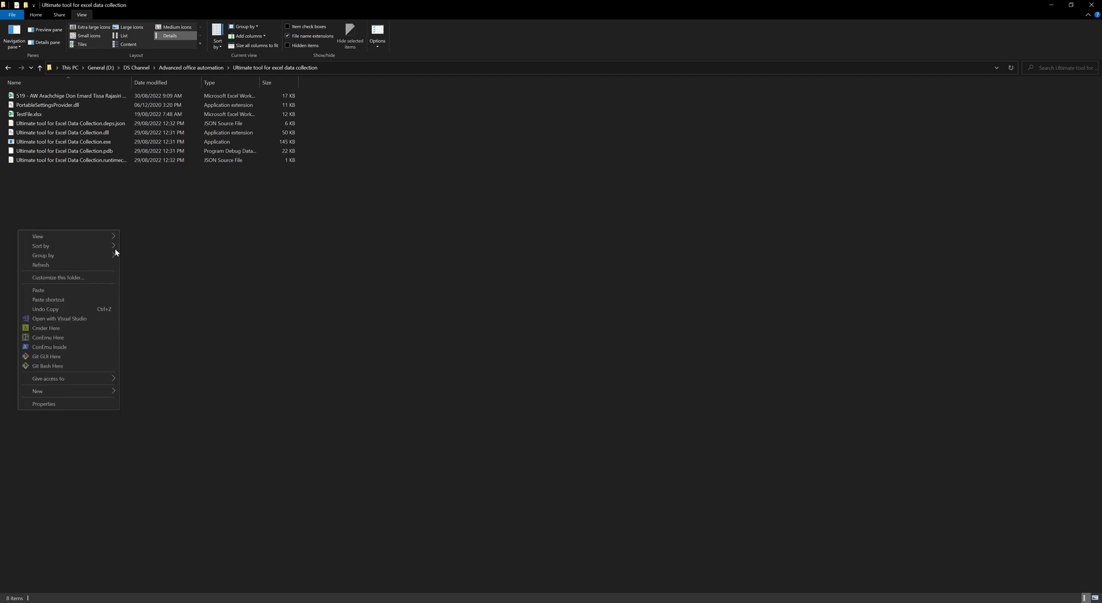
{"action": "left_click", "coordinate": [105, 264]}
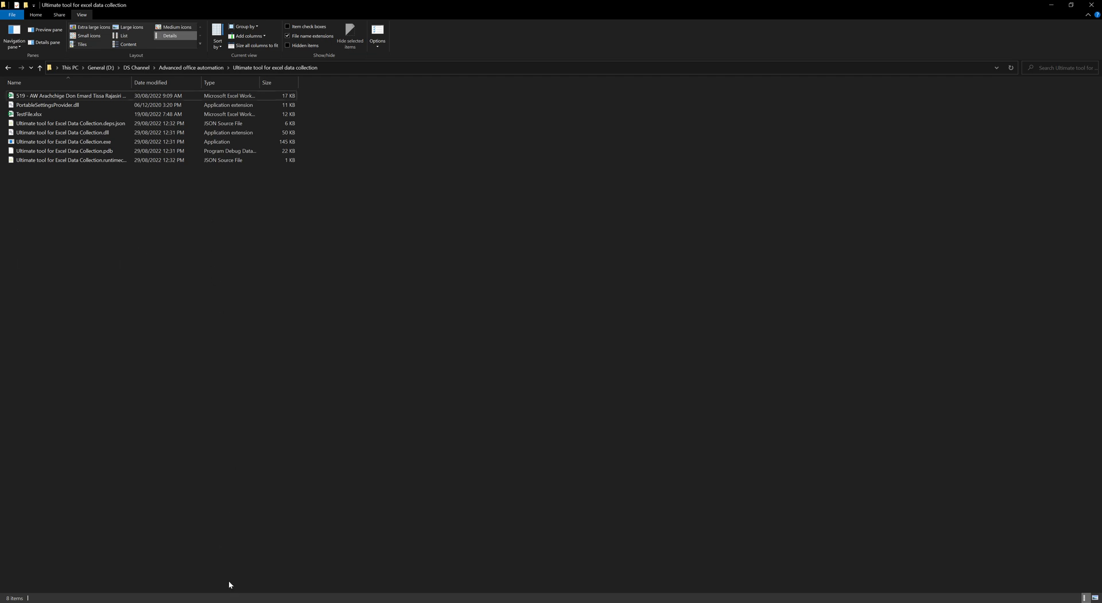
{"action": "key", "text": "alt+Tab"}
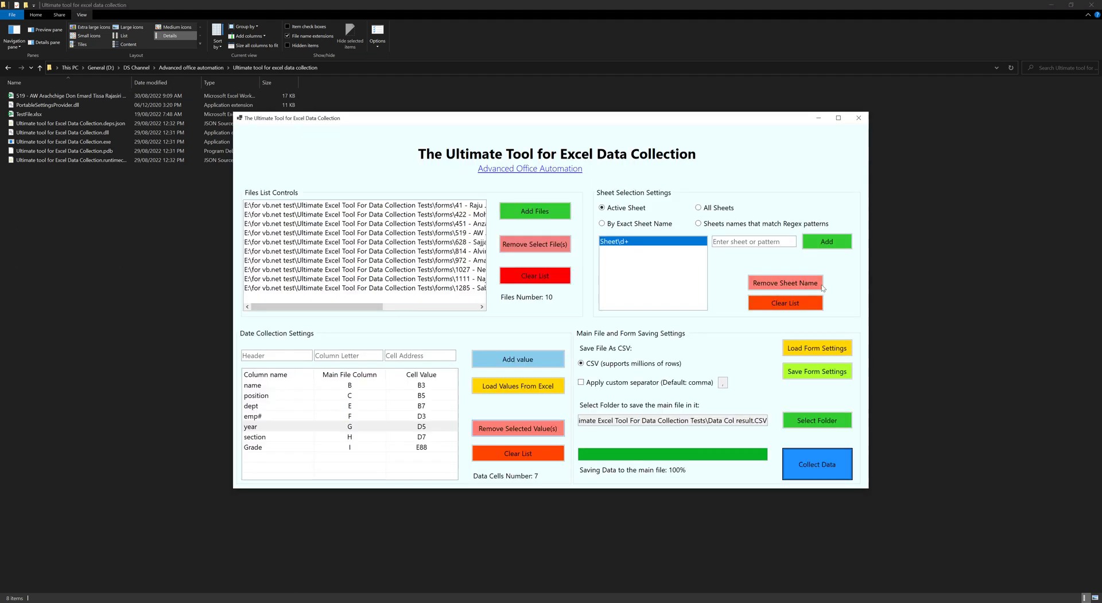
Move Data Col result.CSV from the Ultimate Excel Tool For Data Collection Tests folder to the Ultimate tool for excel data collection folder and open it in Excel.
{"action": "left_click", "coordinate": [824, 427]}
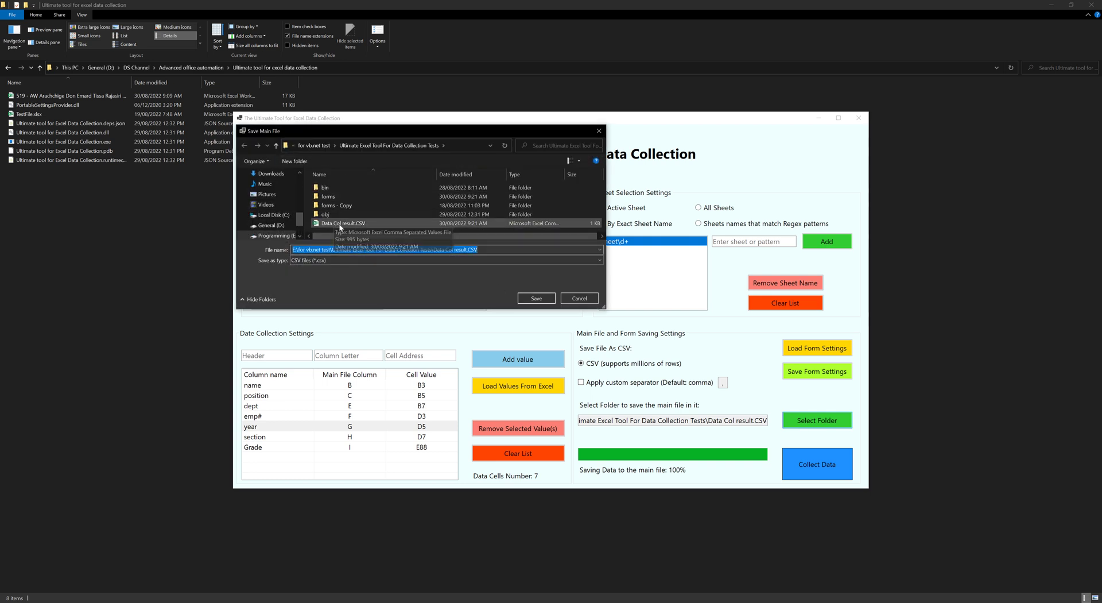
{"action": "left_click", "coordinate": [341, 225]}
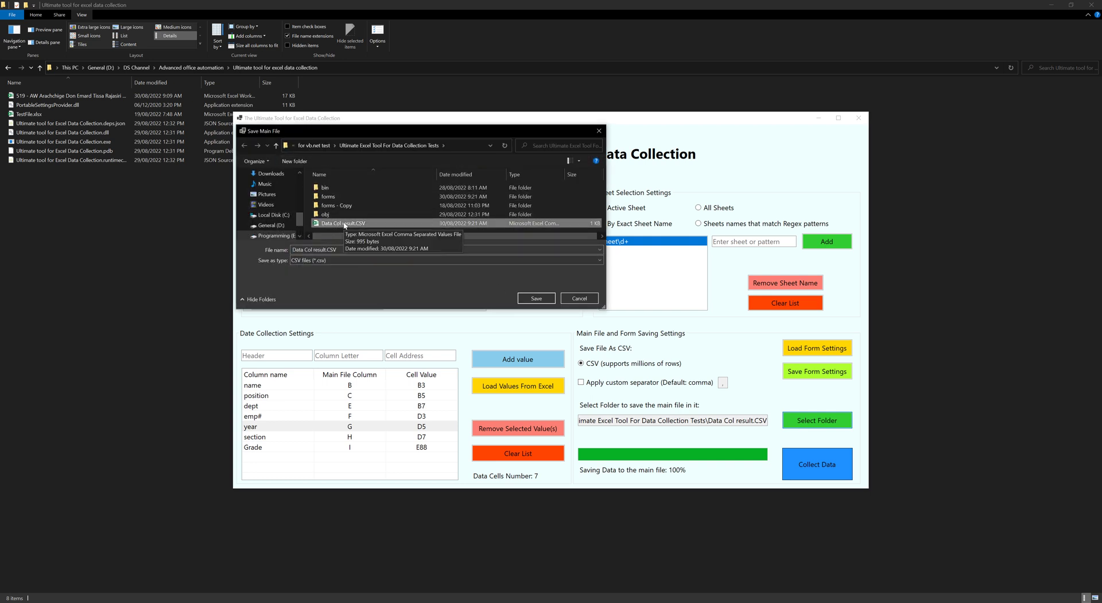
{"action": "left_click", "coordinate": [126, 246]}
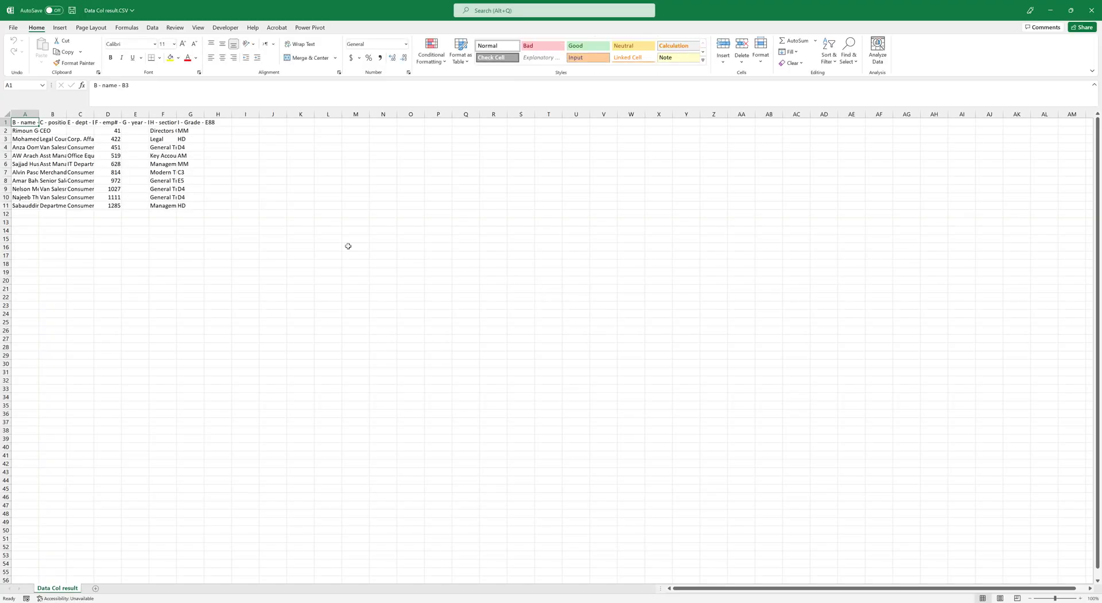
Auto-fit columns A to D of the collected CSV and examine the name, position and dept header cells.
{"action": "double_click", "coordinate": [38, 113]}
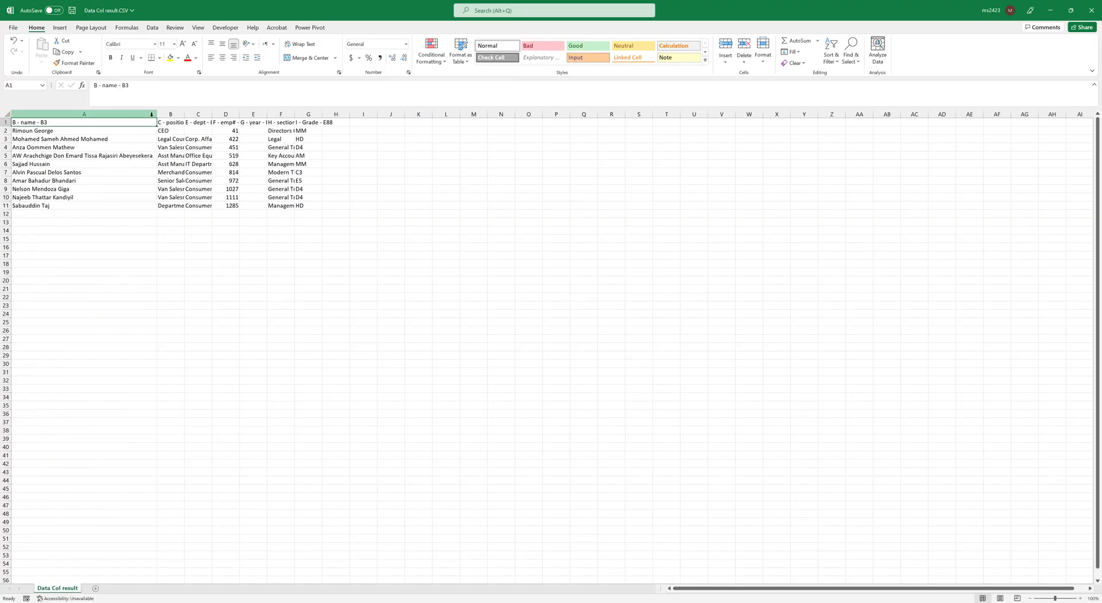
{"action": "double_click", "coordinate": [35, 122]}
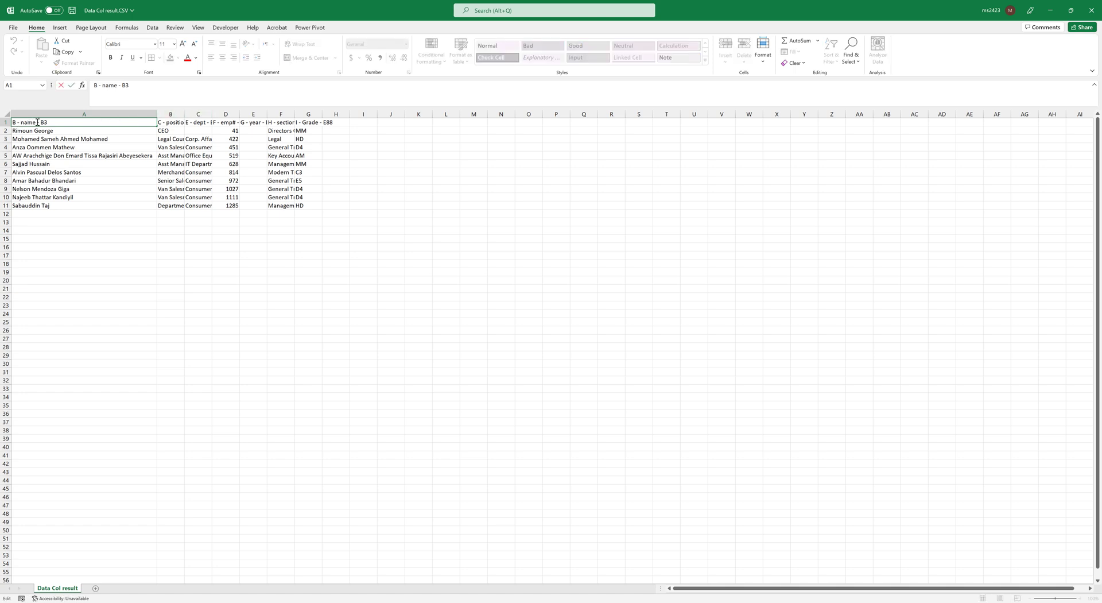
{"action": "left_click_drag", "start_coordinate": [37, 122], "coordinate": [11, 122]}
{"action": "left_click", "coordinate": [187, 138]}
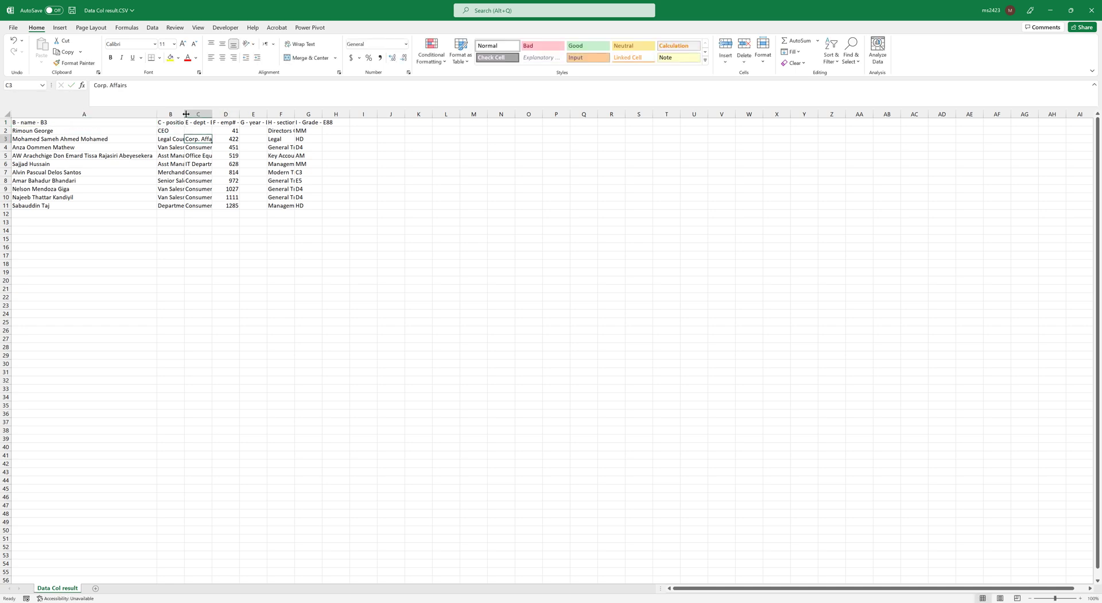
{"action": "double_click", "coordinate": [186, 113]}
{"action": "left_click", "coordinate": [188, 122]}
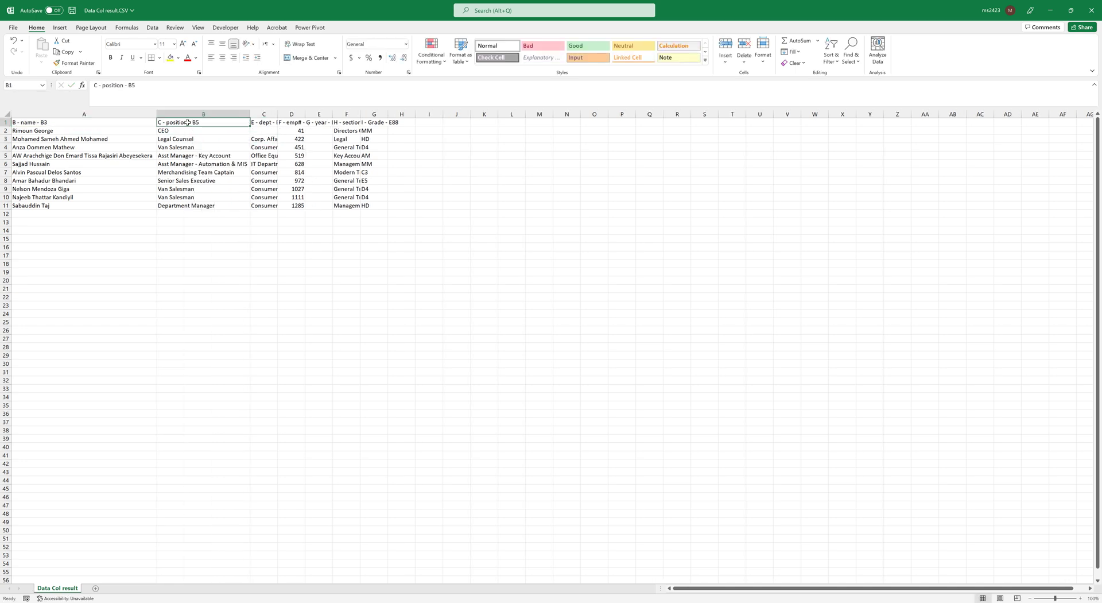
{"action": "double_click", "coordinate": [278, 114]}
{"action": "left_click", "coordinate": [260, 123]}
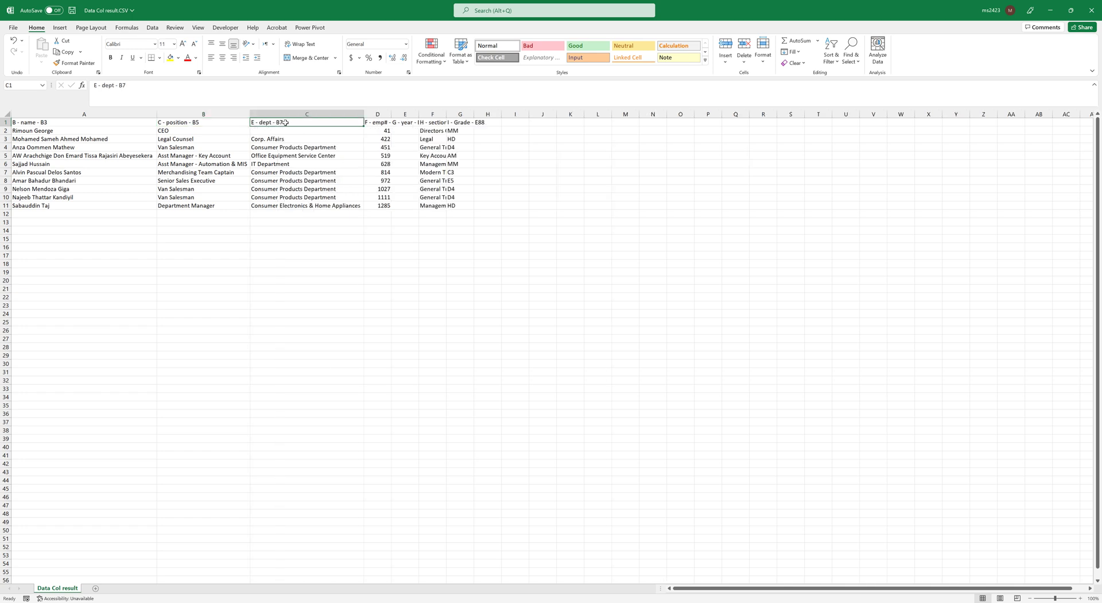
{"action": "double_click", "coordinate": [391, 114]}
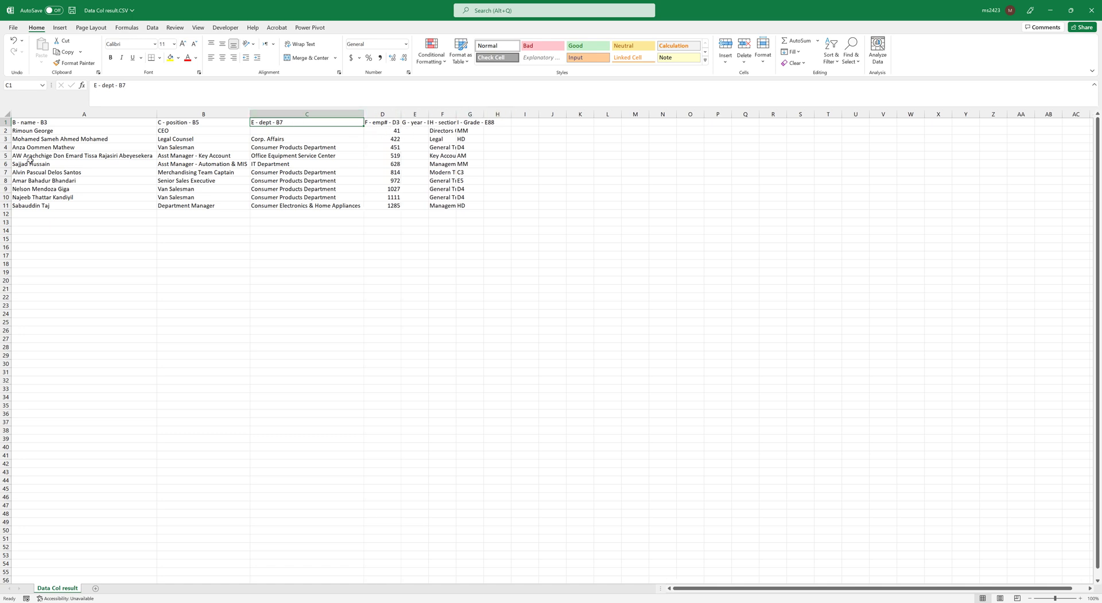
Select the record rows below the header to review them, and close the workbook without saving.
{"action": "left_click", "coordinate": [5, 131]}
{"action": "left_click_drag", "start_coordinate": [3, 132], "coordinate": [2, 210]}
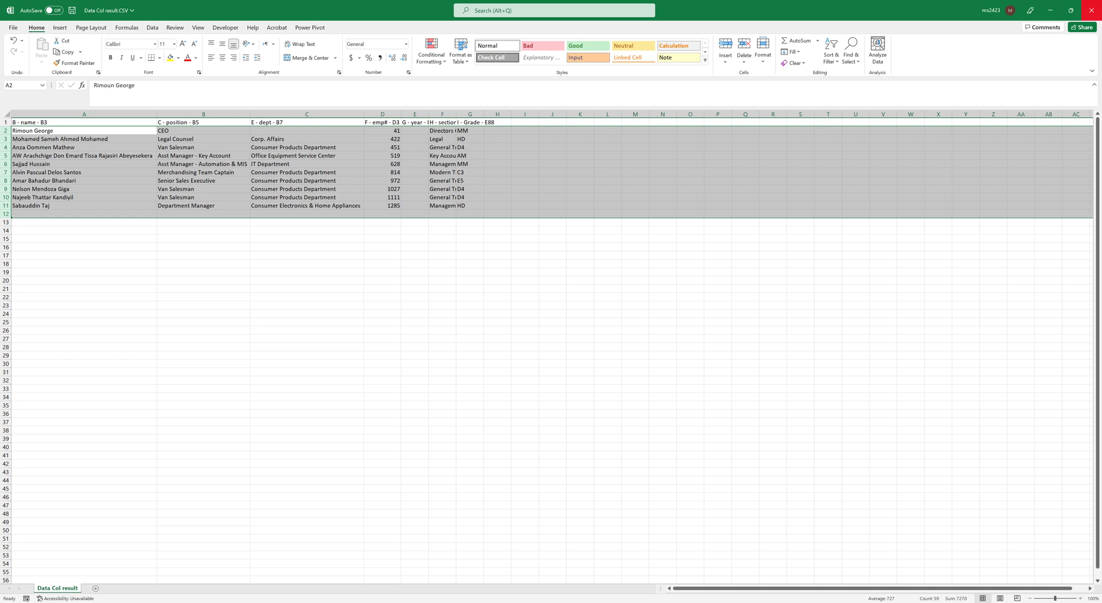
{"action": "left_click", "coordinate": [1097, 10]}
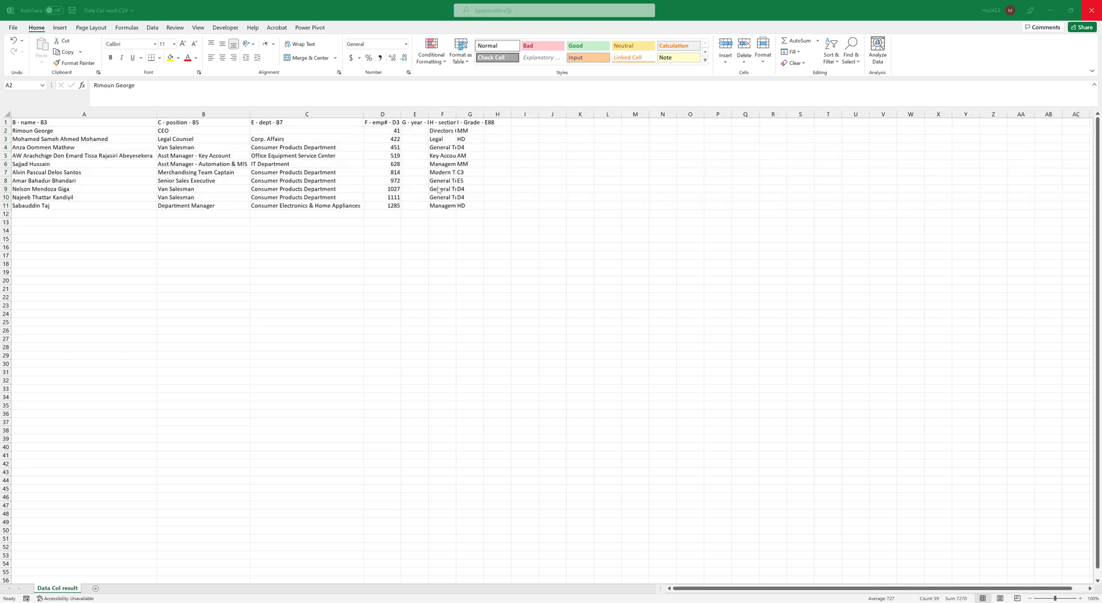
{"action": "left_click", "coordinate": [550, 315]}
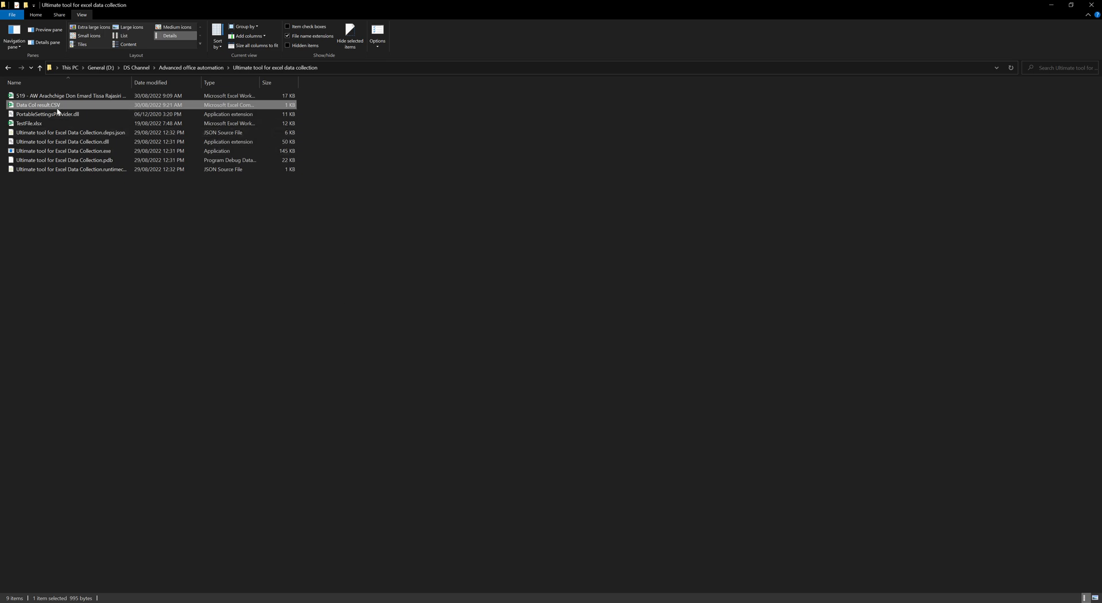
Open Data Col result.CSV in Notepad, examine the comma-separated text of the first record, and close Notepad.
{"action": "right_click", "coordinate": [53, 109]}
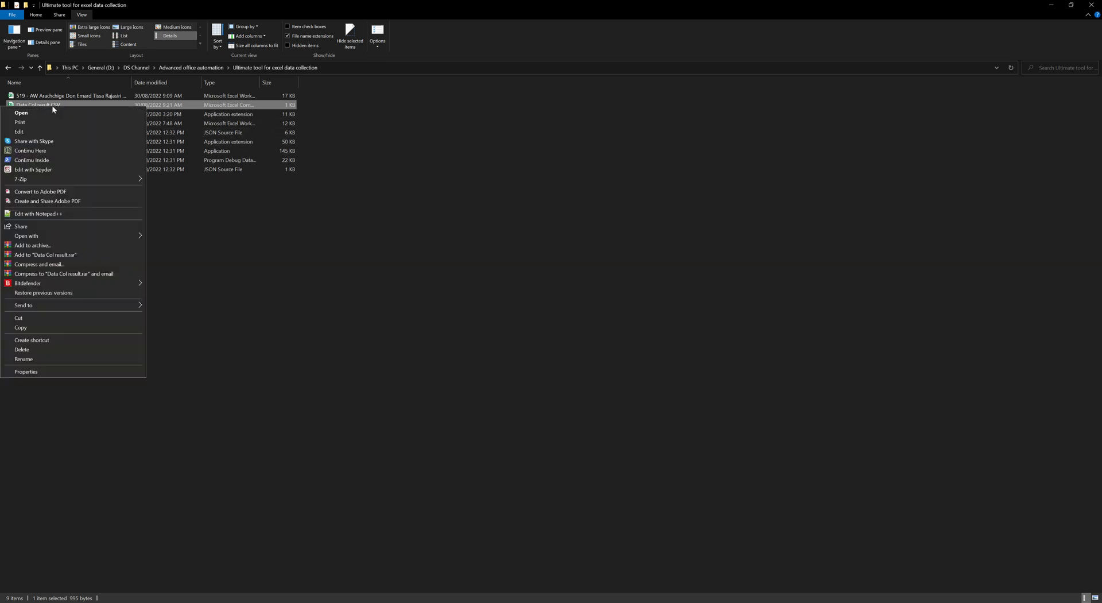
{"action": "left_click", "coordinate": [31, 133]}
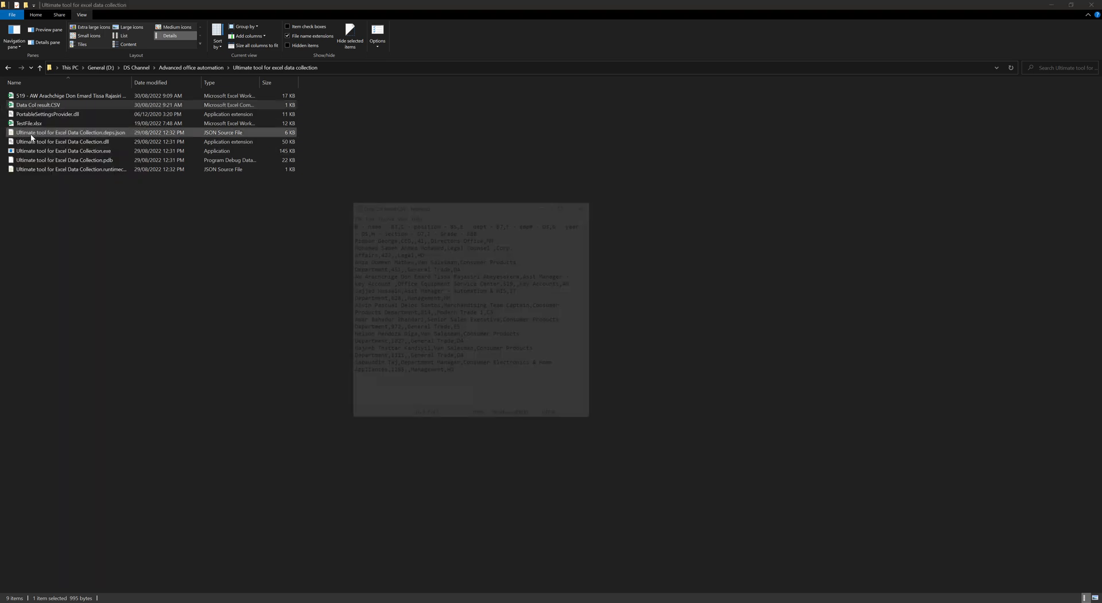
{"action": "left_click", "coordinate": [565, 204]}
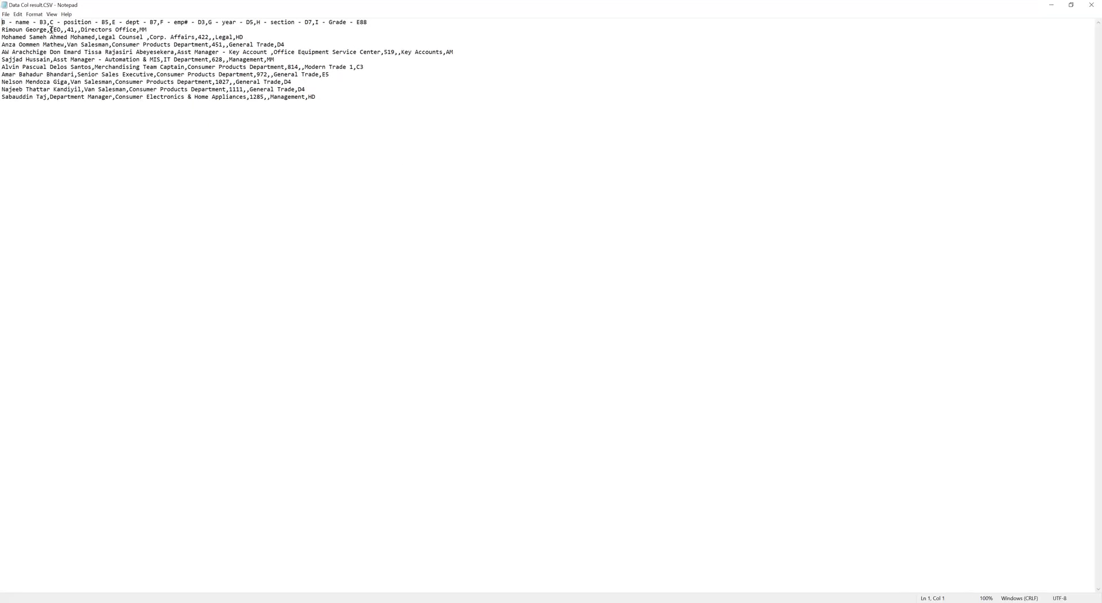
{"action": "left_click_drag", "start_coordinate": [1, 30], "coordinate": [47, 32]}
{"action": "left_click", "coordinate": [1091, 5]}
Return to the data collection tool, cancel the Save Main File dialog and go through the data cell entries from name to Grade.
{"action": "key", "text": "alt+Tab"}
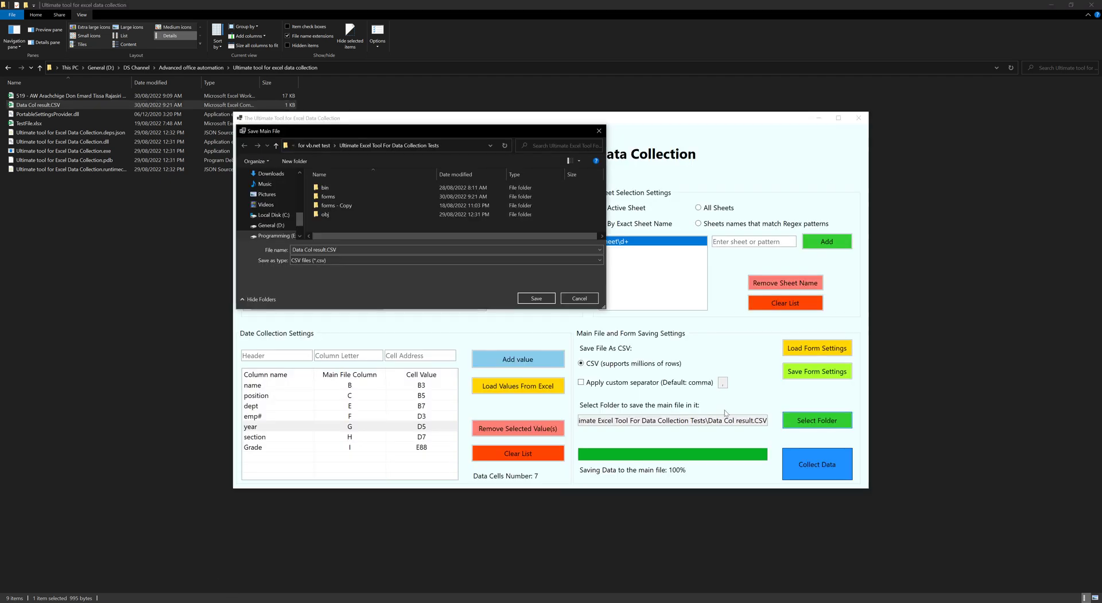
{"action": "left_click", "coordinate": [595, 300]}
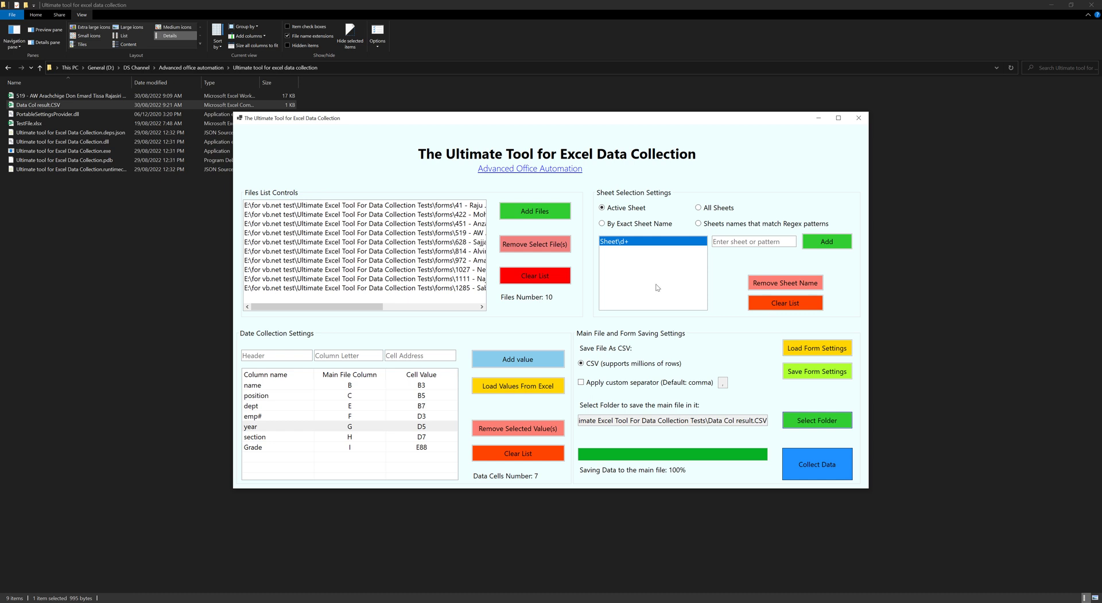
{"action": "left_click", "coordinate": [250, 386]}
{"action": "key", "text": "Down"}
{"action": "key", "text": "Down"}
{"action": "key", "text": "Down"}
{"action": "key", "text": "Down"}
{"action": "key", "text": "Down"}
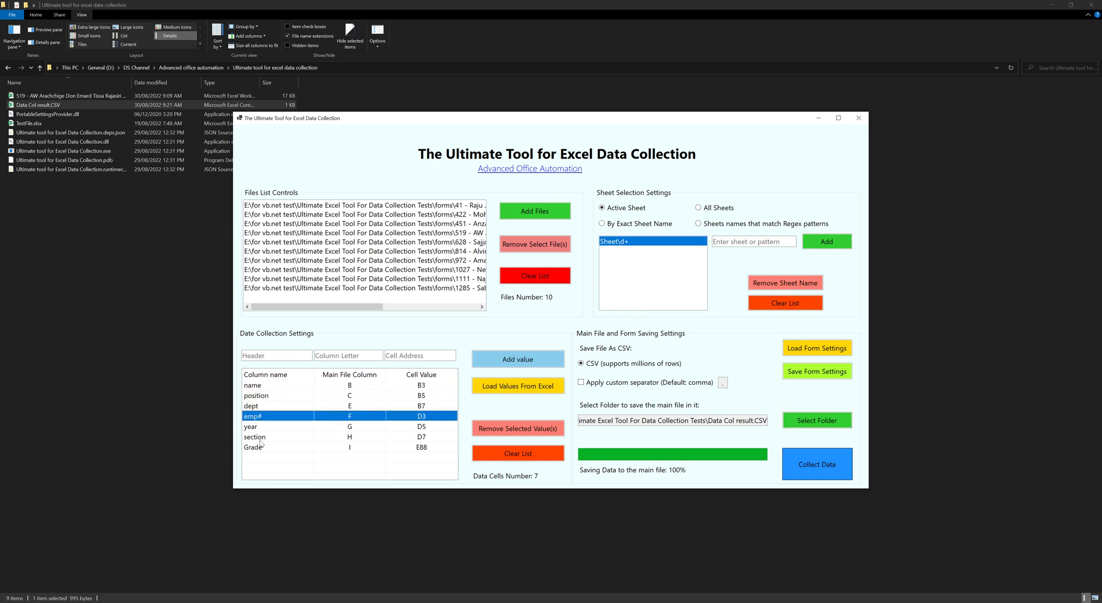
{"action": "key", "text": "Down"}
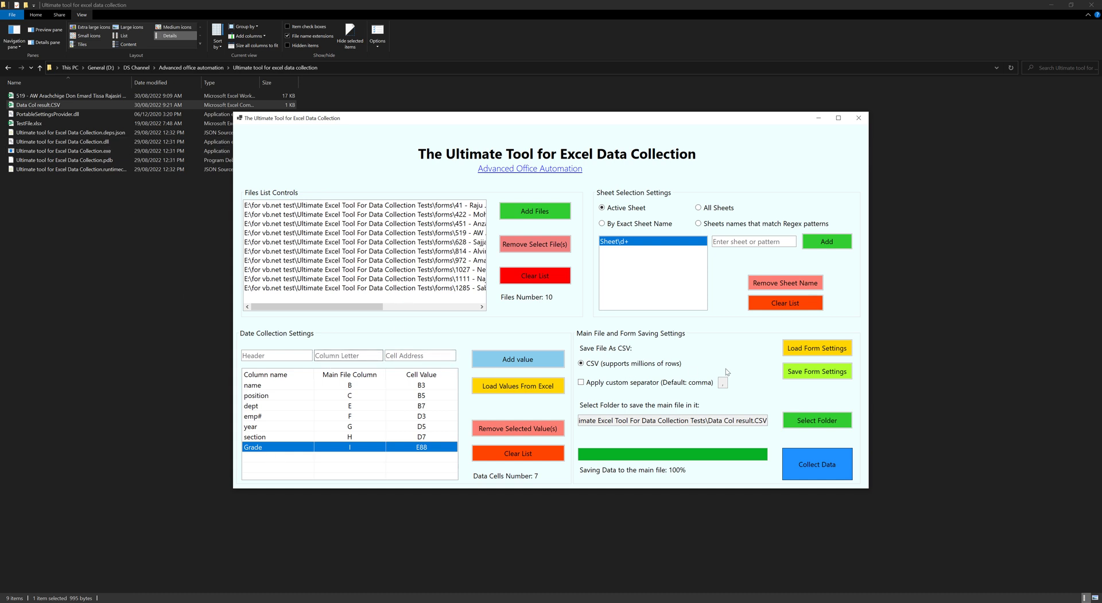
Save the current form settings and check the portable.config file in File Explorer, returning to the data collection tool.
{"action": "left_click", "coordinate": [809, 377]}
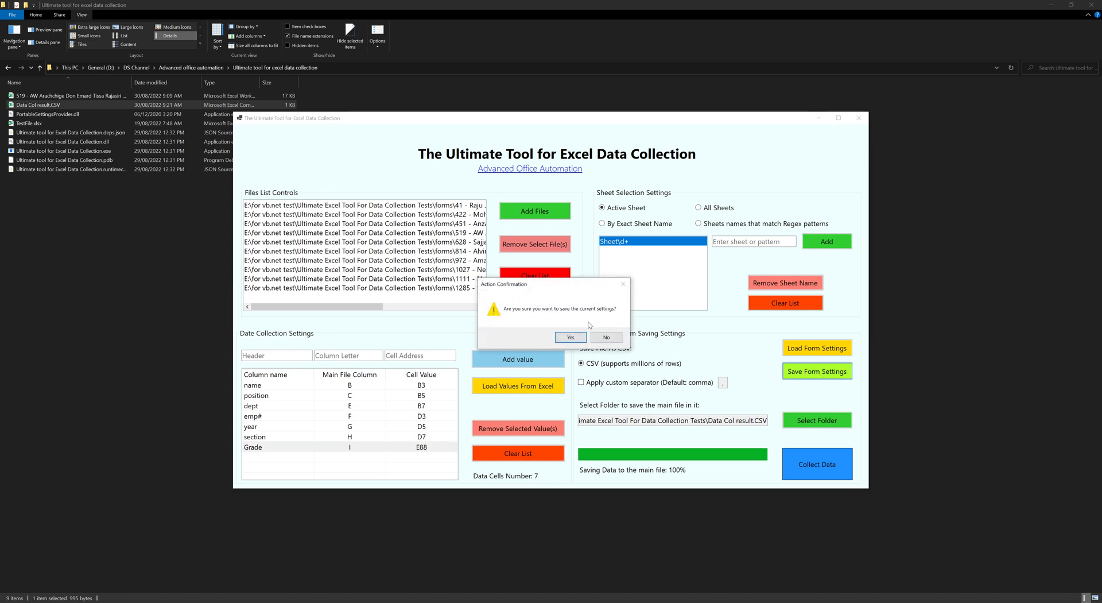
{"action": "left_click", "coordinate": [563, 340]}
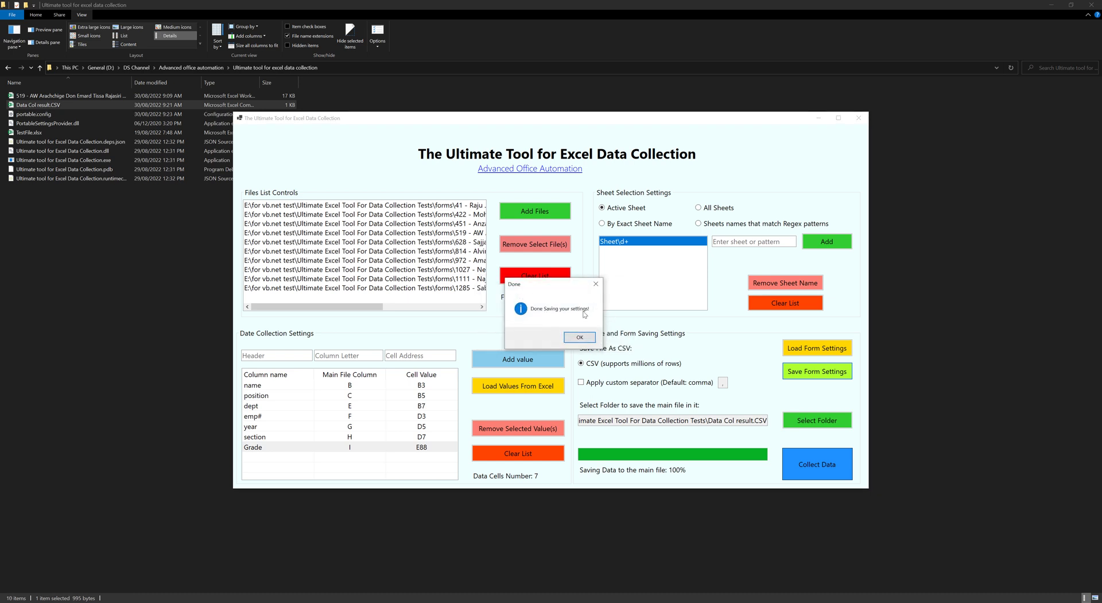
{"action": "left_click", "coordinate": [581, 338]}
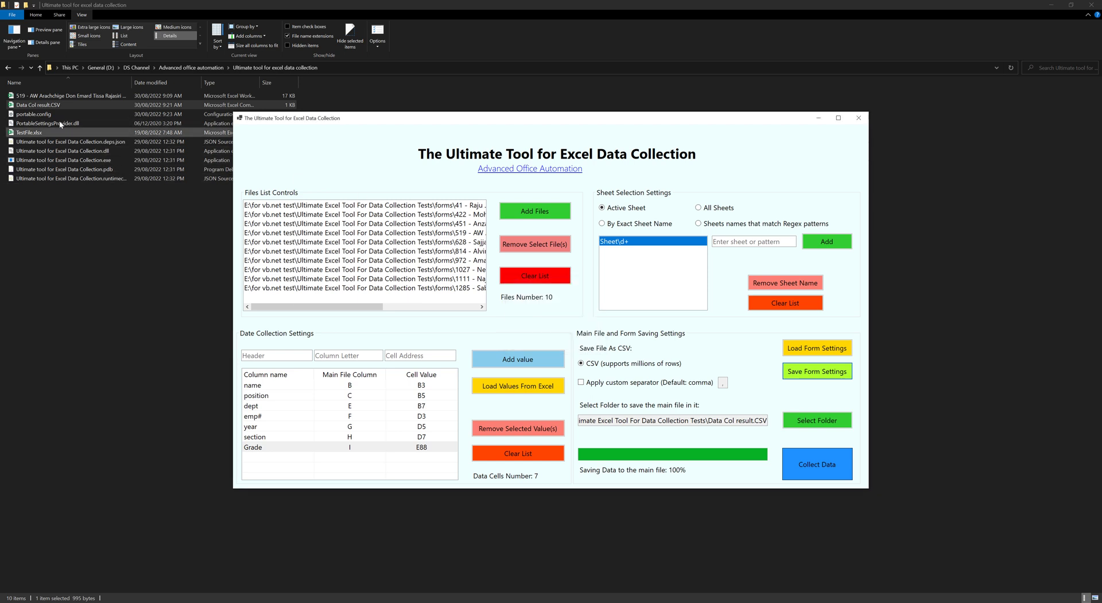
{"action": "left_click", "coordinate": [25, 115]}
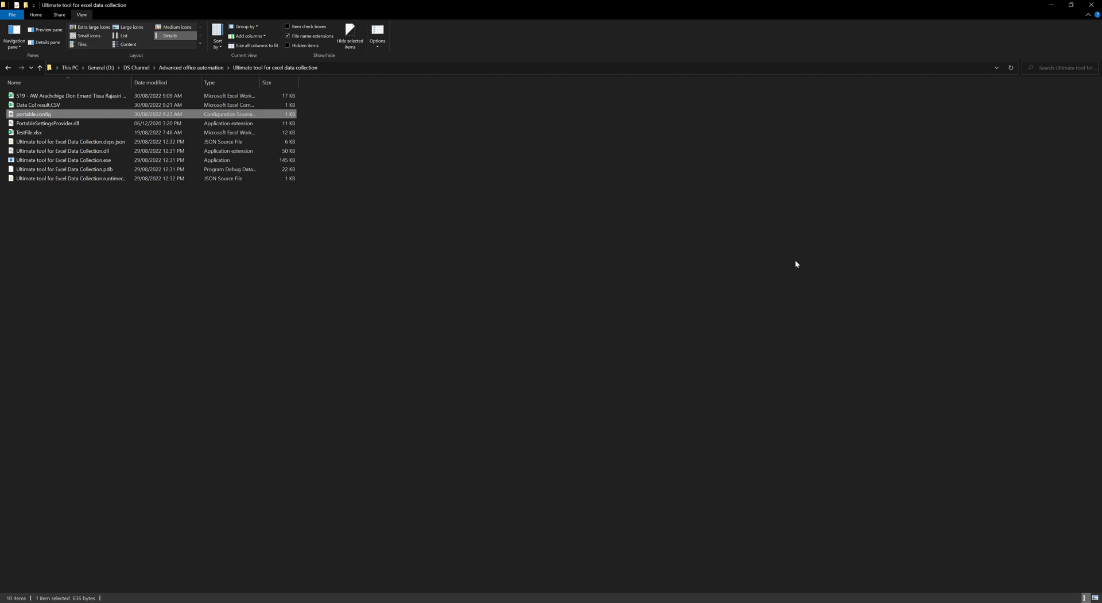
{"action": "key", "text": "alt+Tab"}
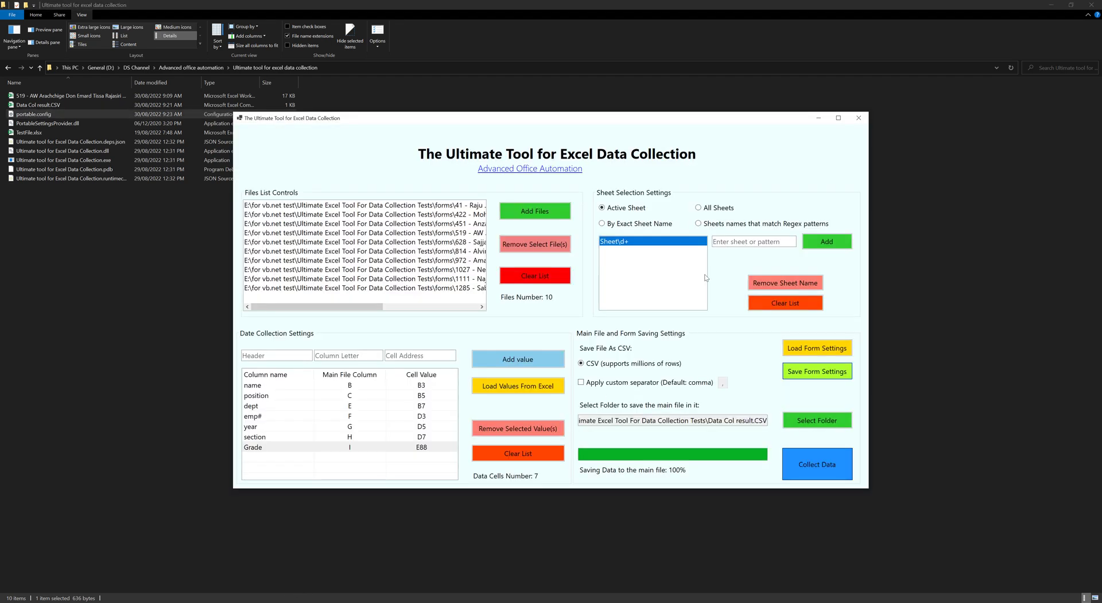
Restart the data collection tool from its exe file and load the saved form settings.
{"action": "left_click", "coordinate": [858, 119]}
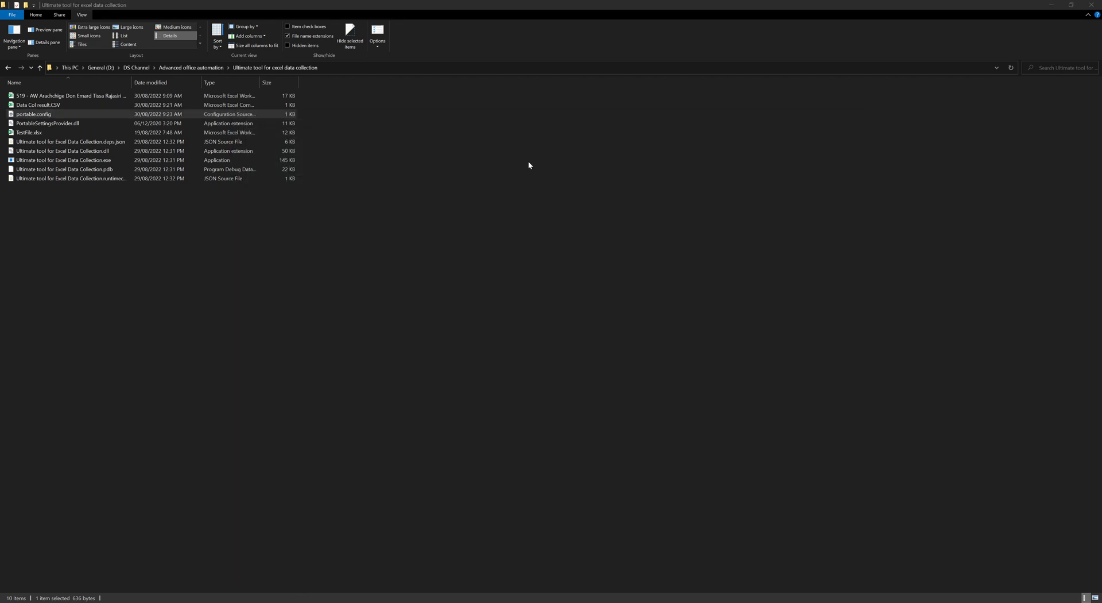
{"action": "left_click", "coordinate": [46, 160]}
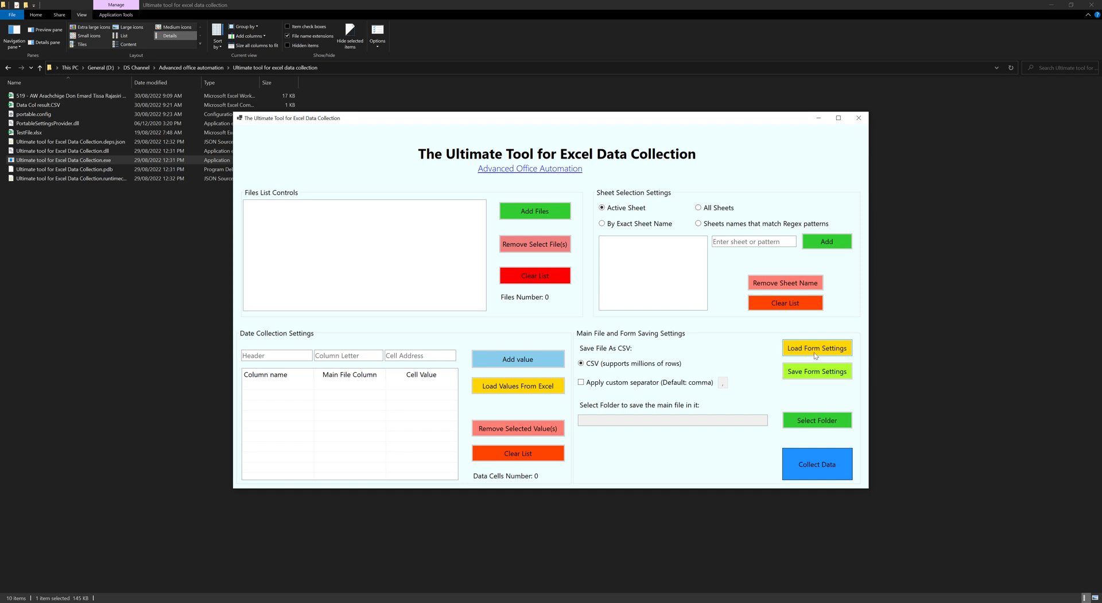
{"action": "left_click", "coordinate": [804, 353]}
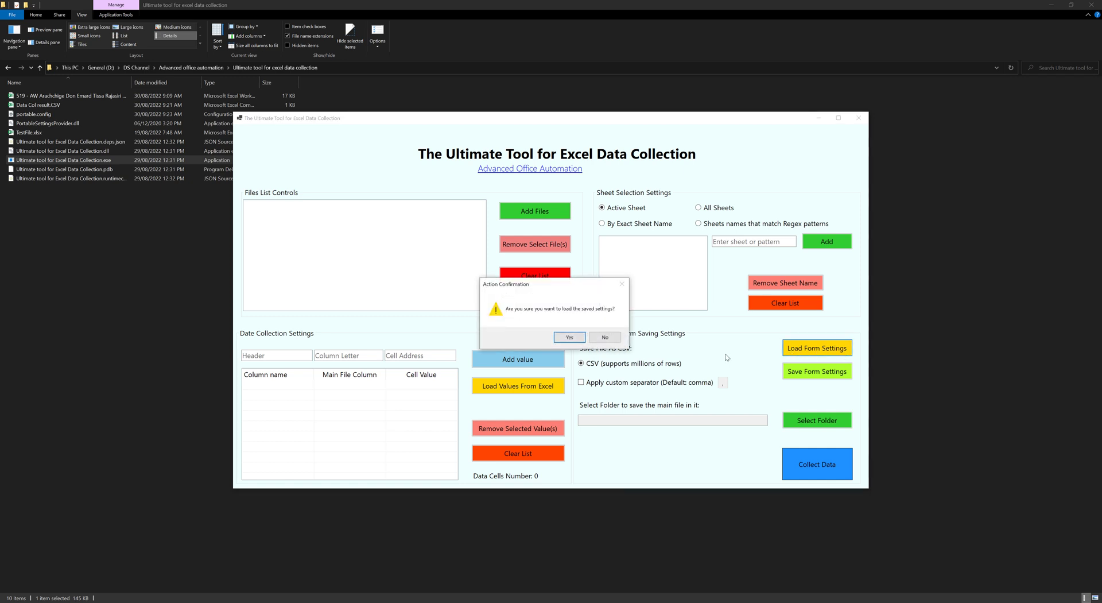
{"action": "left_click", "coordinate": [578, 342]}
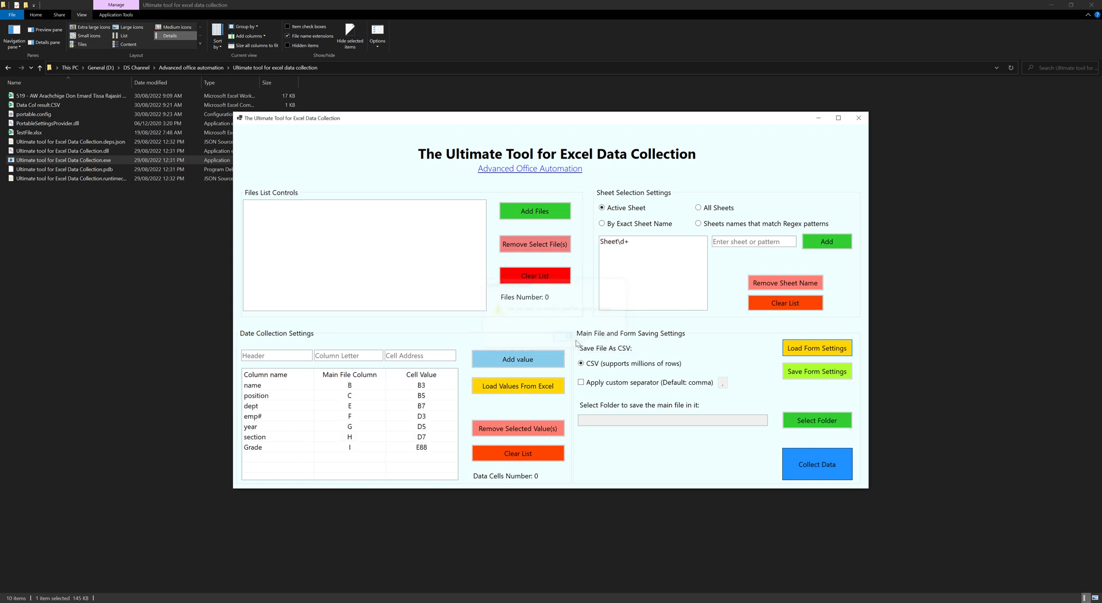
Check the loaded Sheet\d+ pattern, the name and position entries and the save path field, opening and cancelling the Save Main File dialog.
{"action": "left_click", "coordinate": [624, 242]}
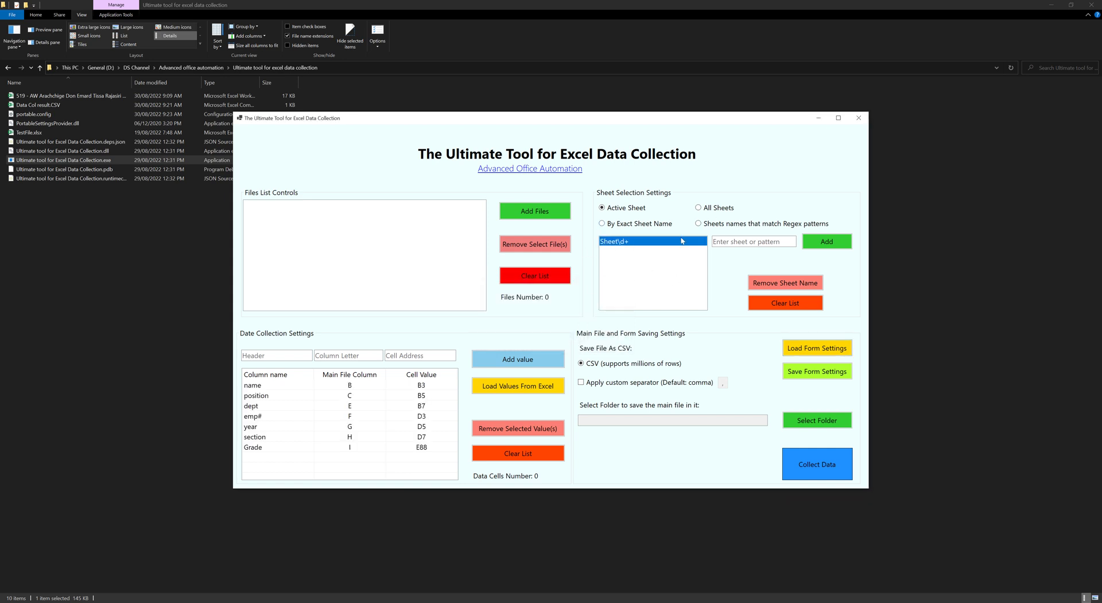
{"action": "left_click", "coordinate": [255, 386]}
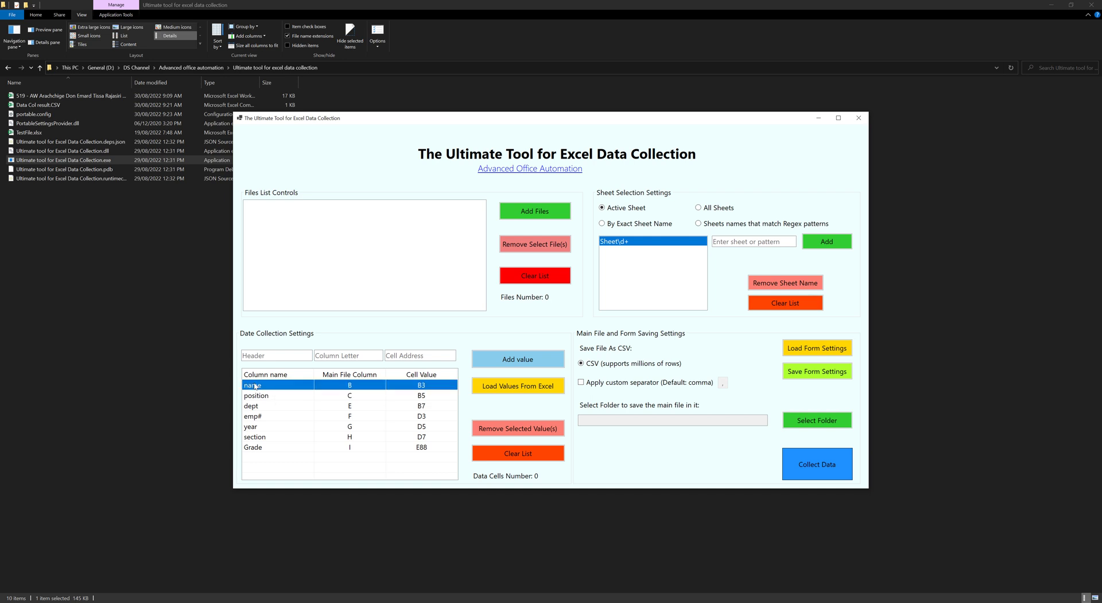
{"action": "left_click", "coordinate": [258, 400]}
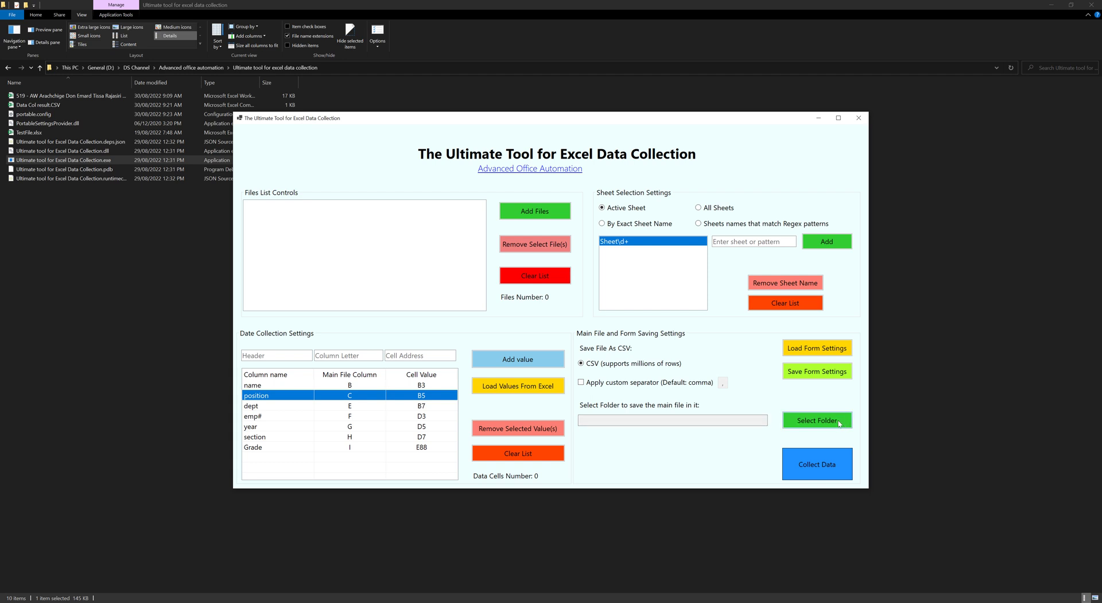
{"action": "left_click", "coordinate": [745, 417]}
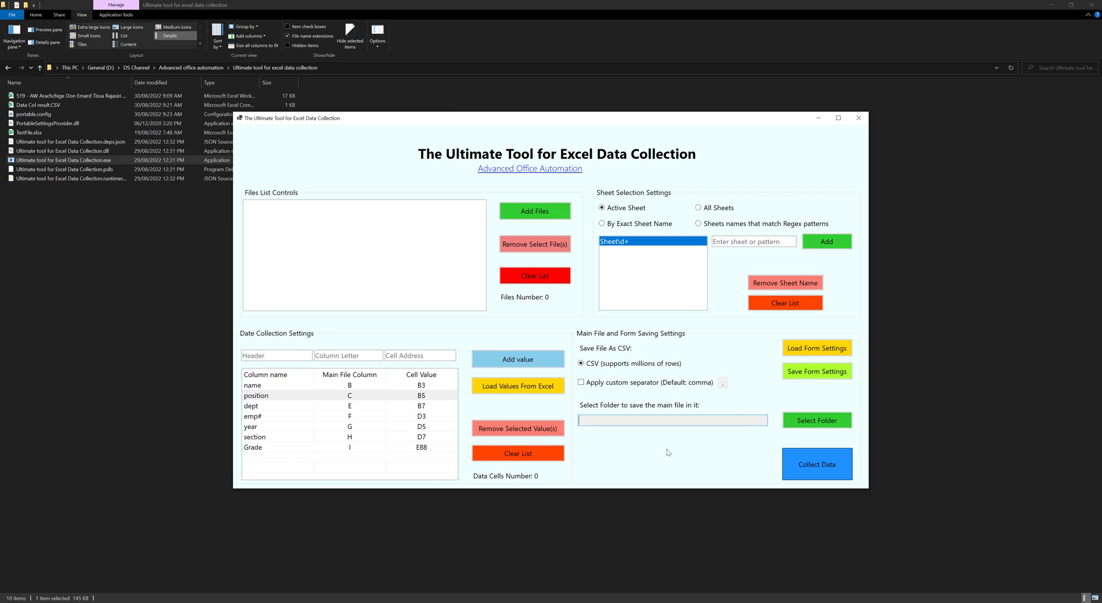
{"action": "left_click", "coordinate": [816, 421]}
{"action": "left_click", "coordinate": [593, 302]}
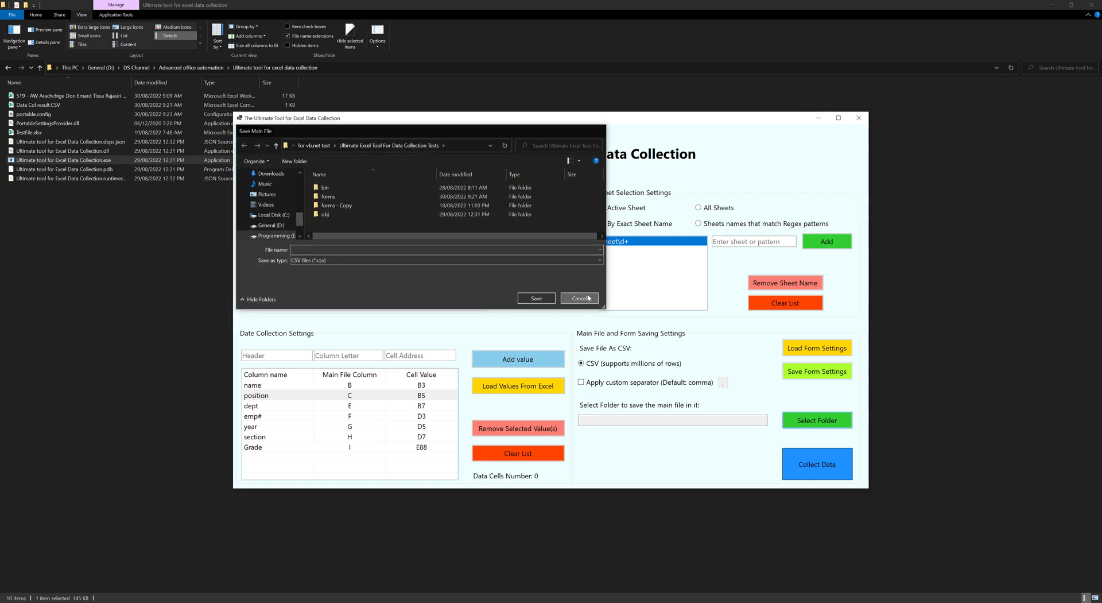